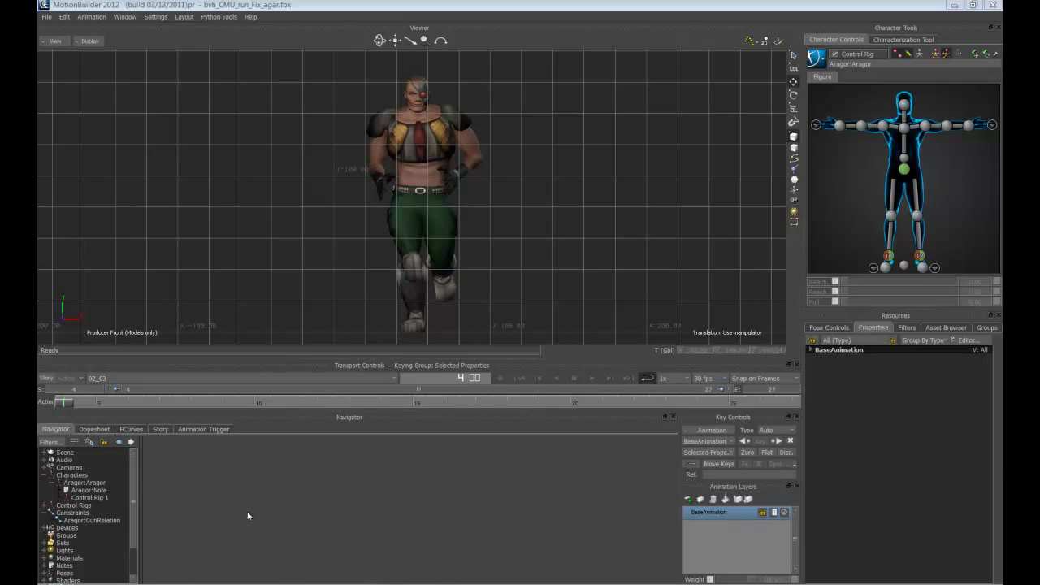
Play the run animation and examine the character's upper-body motion from the front at different distances, and return to frame 4.
left_click(592, 379)
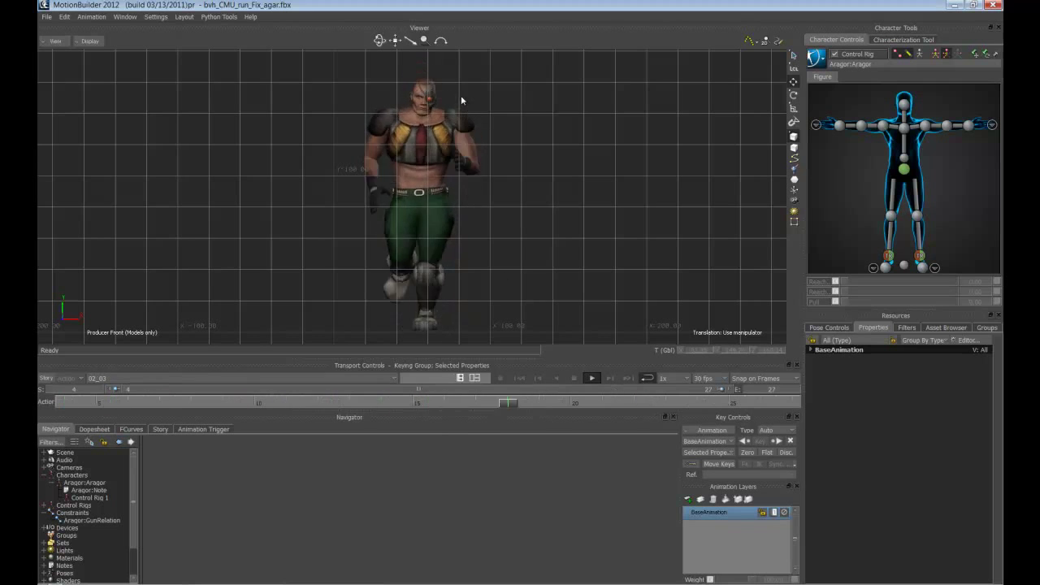
left_click_drag(457, 221, 540, 224, "ctrl")
scroll(539, 225, "down", 10)
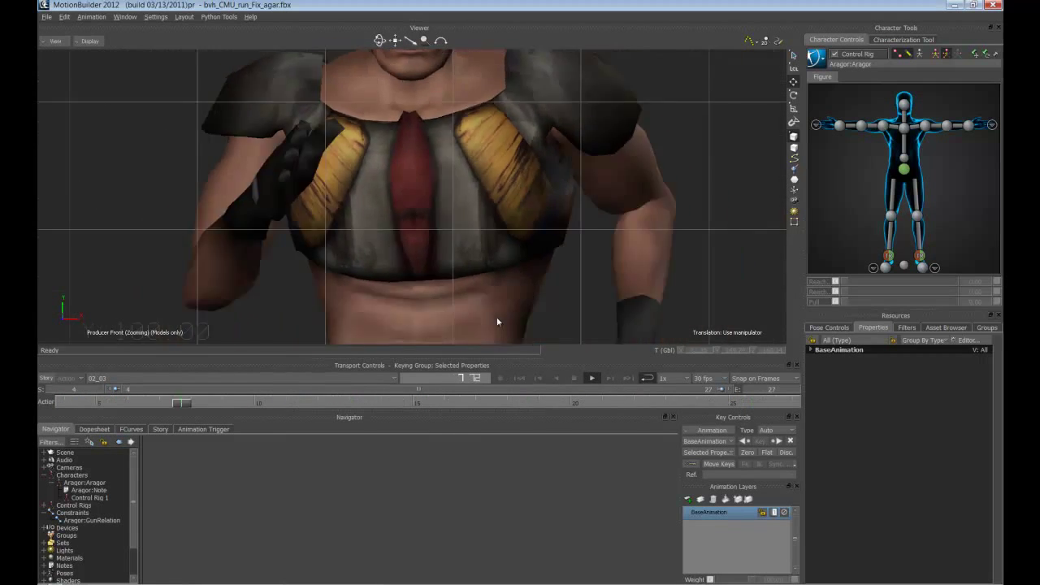
scroll(450, 255, "up", 5)
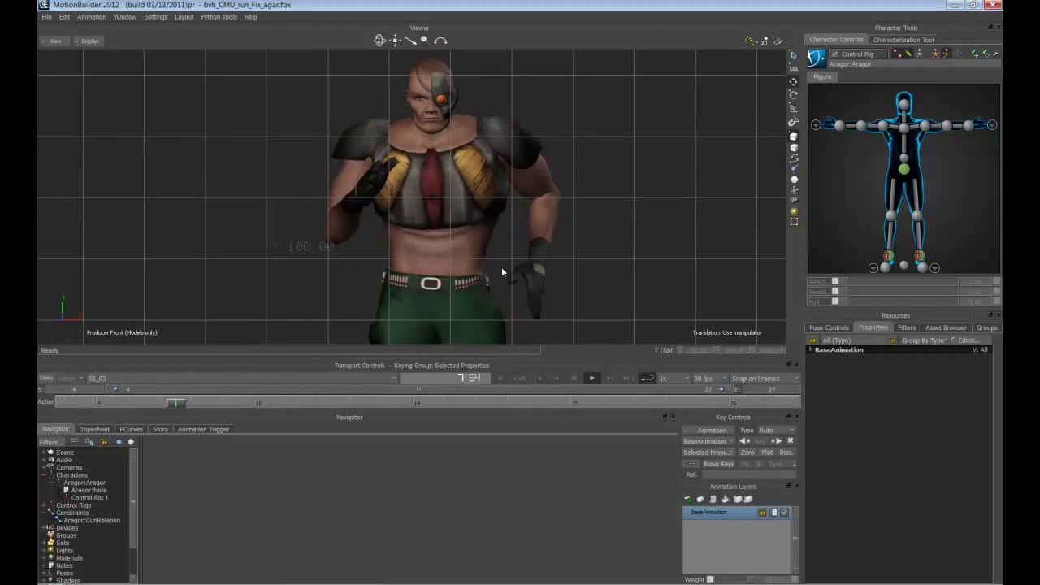
scroll(501, 272, "down", 5)
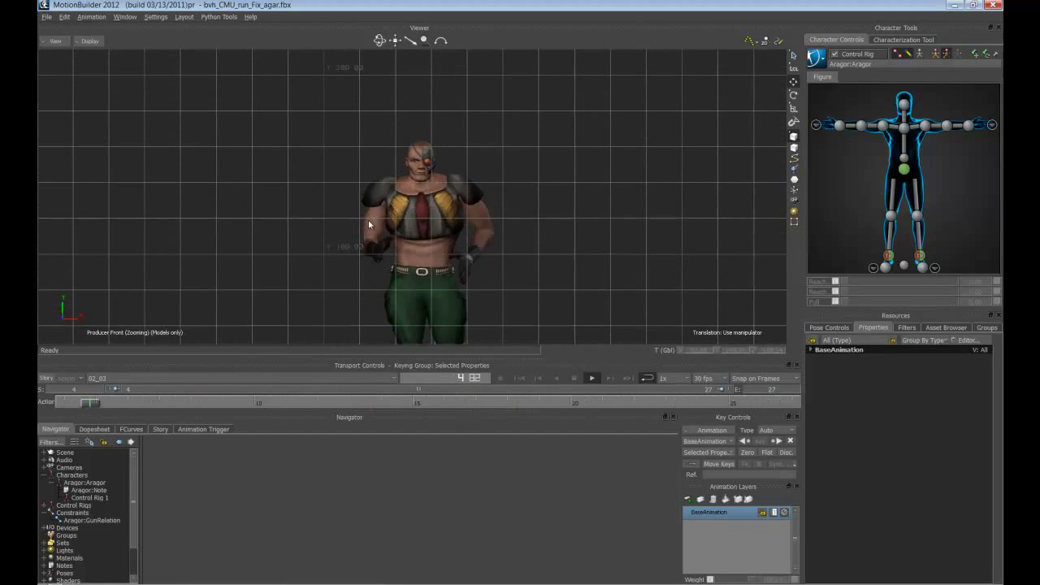
scroll(432, 230, "up", 5)
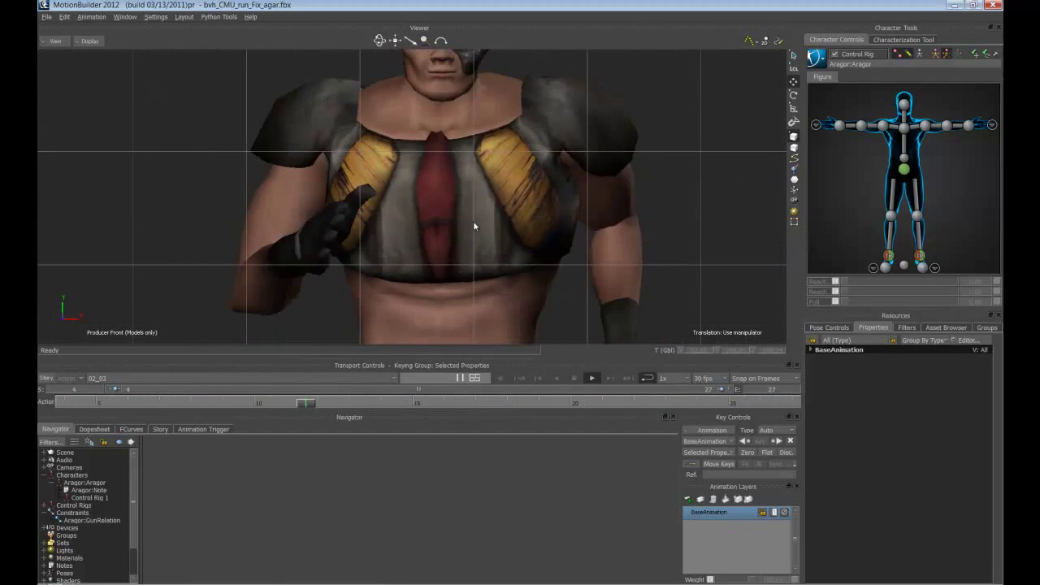
scroll(463, 222, "down", 4)
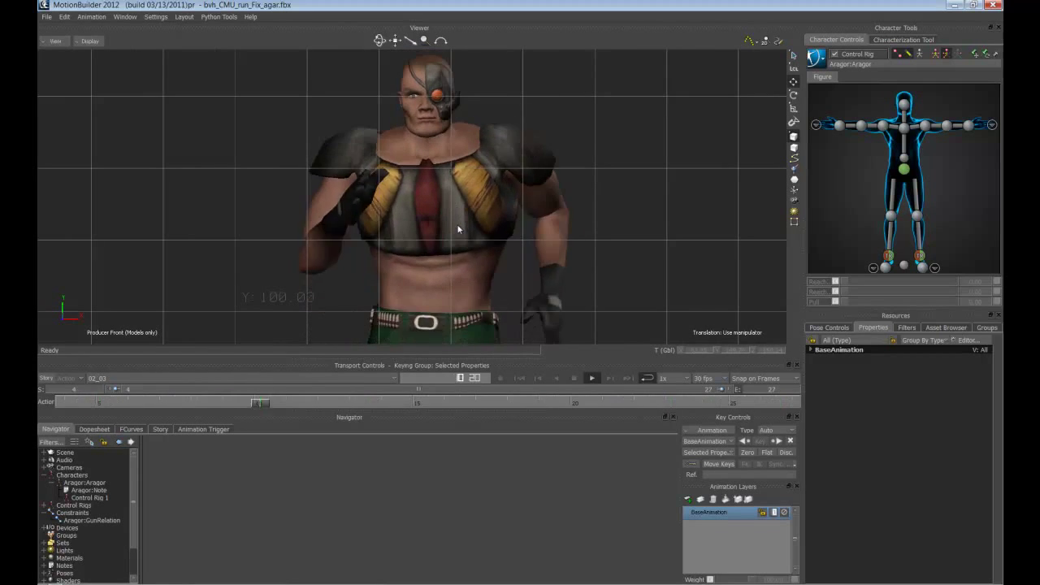
scroll(493, 228, "down", 5)
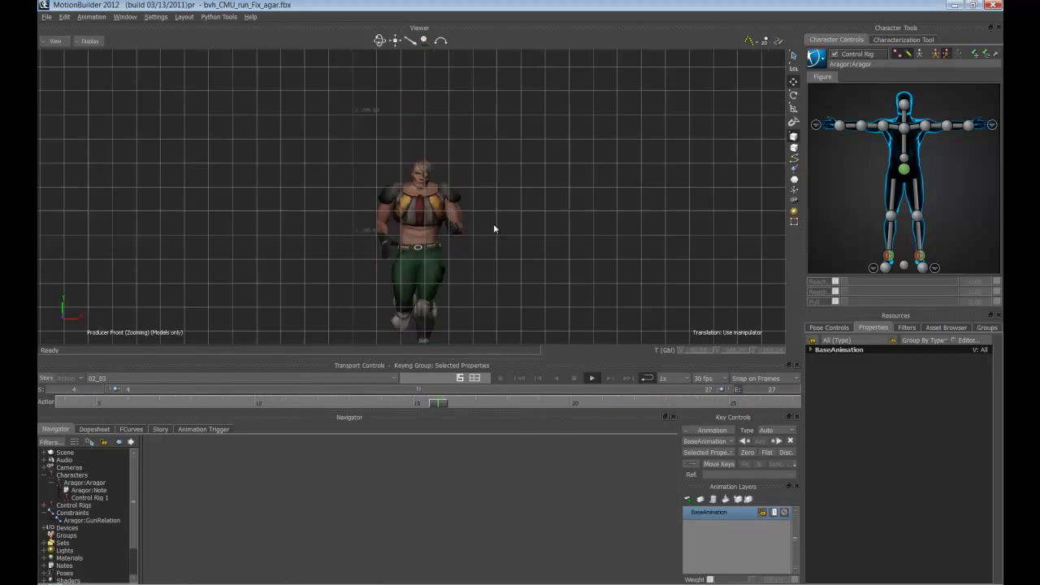
scroll(494, 229, "down", 4)
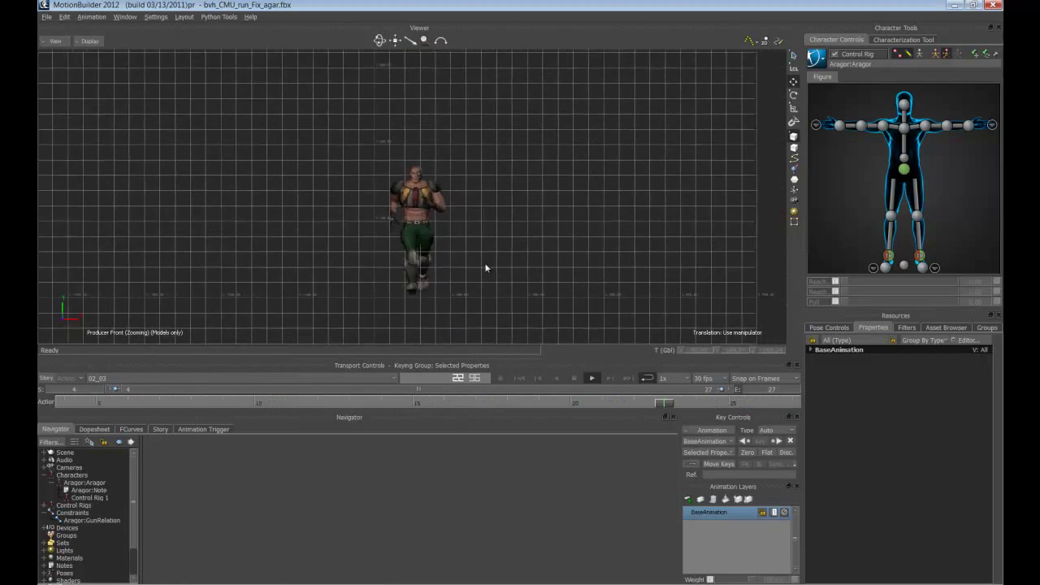
scroll(485, 267, "up", 6)
left_click_drag(510, 234, 509, 203, "shift")
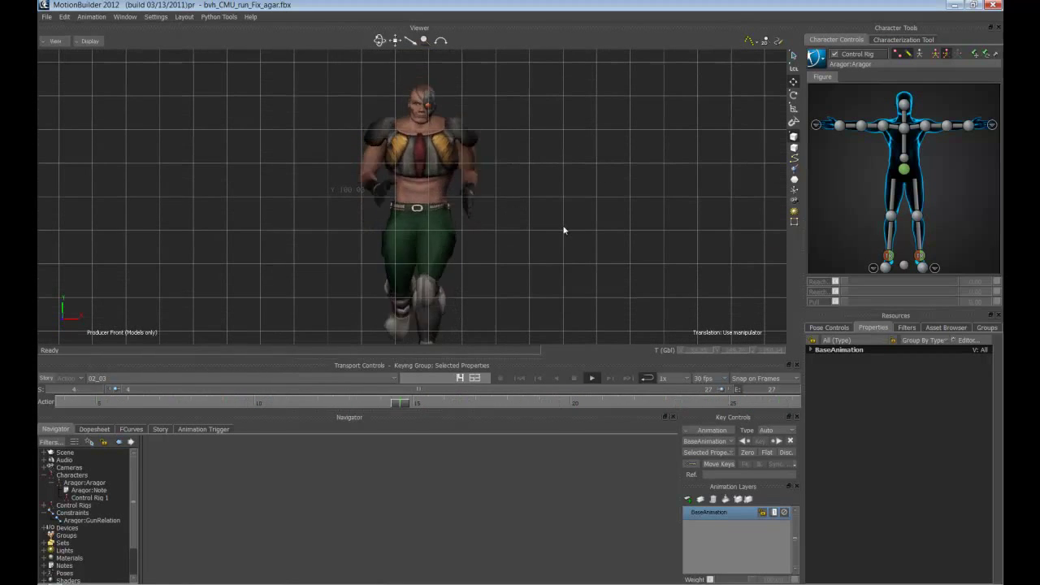
left_click(574, 378)
left_click_drag(414, 406, 38, 399)
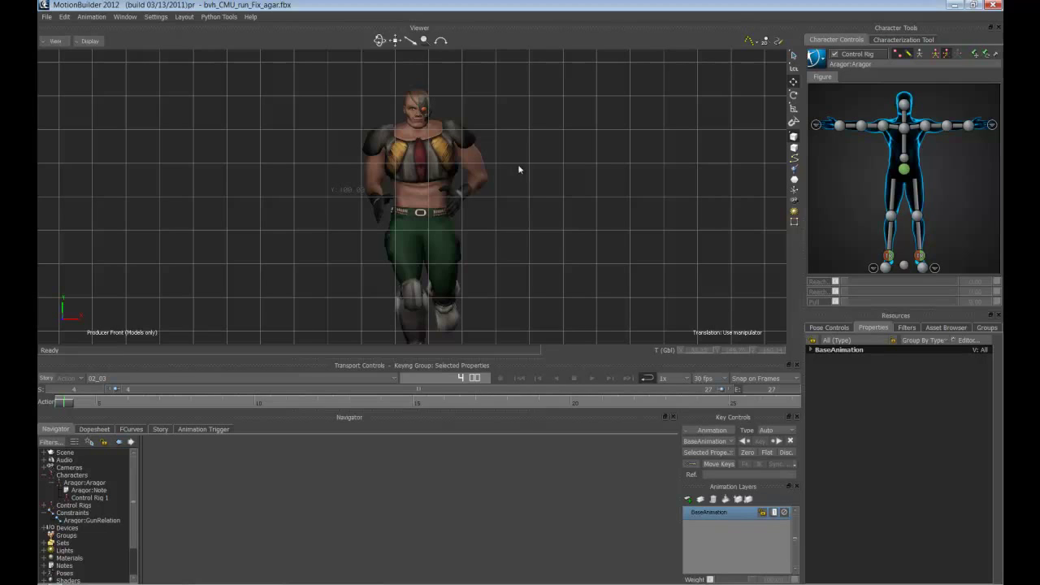
Replay the run to check the head's motion, and rewind to frame 4.
left_click(591, 378)
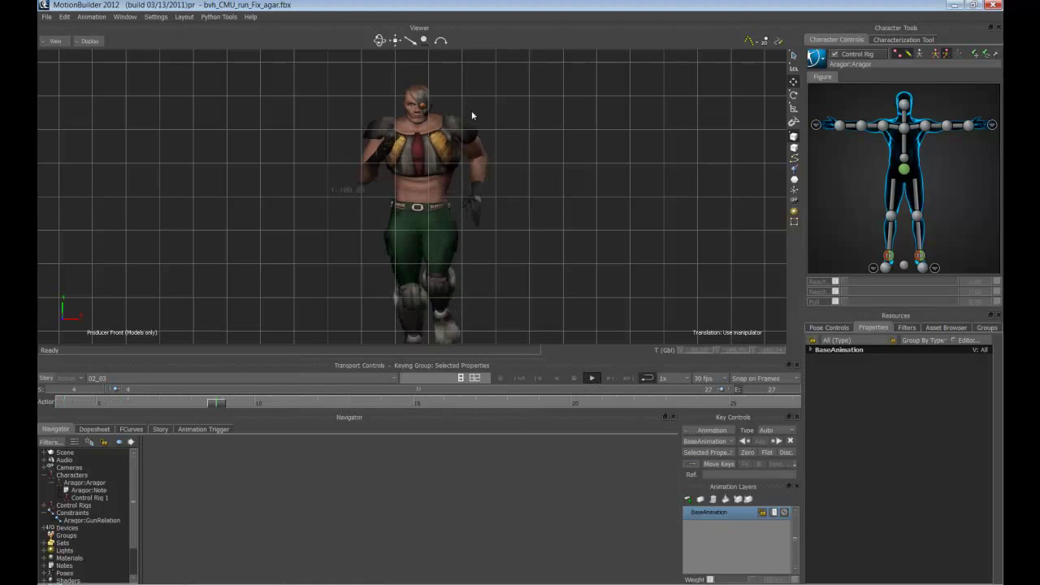
left_click(574, 381)
mouse_move(727, 404)
left_mouse_down()
mouse_move(283, 384)
mouse_move(40, 386)
left_mouse_up()
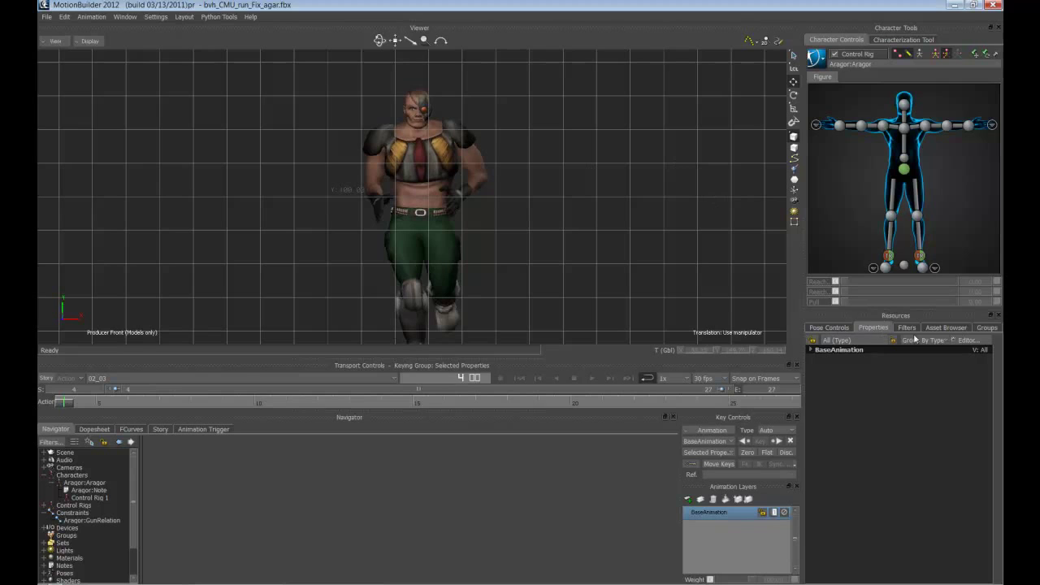
Show the character in X-Ray display mode and add a Null element at the position of its head effector.
left_click(943, 327)
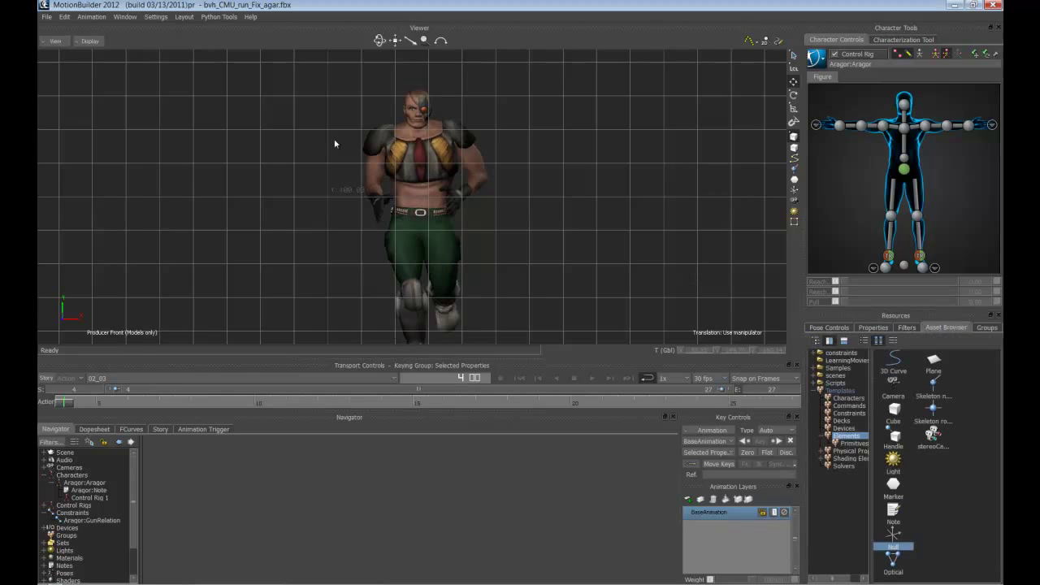
left_click(126, 17)
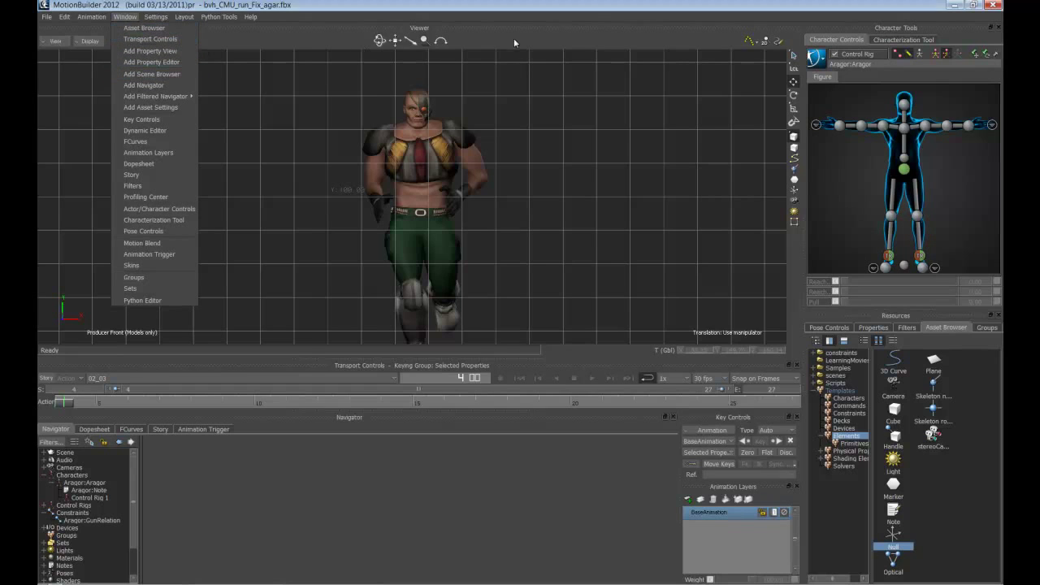
left_click(722, 169)
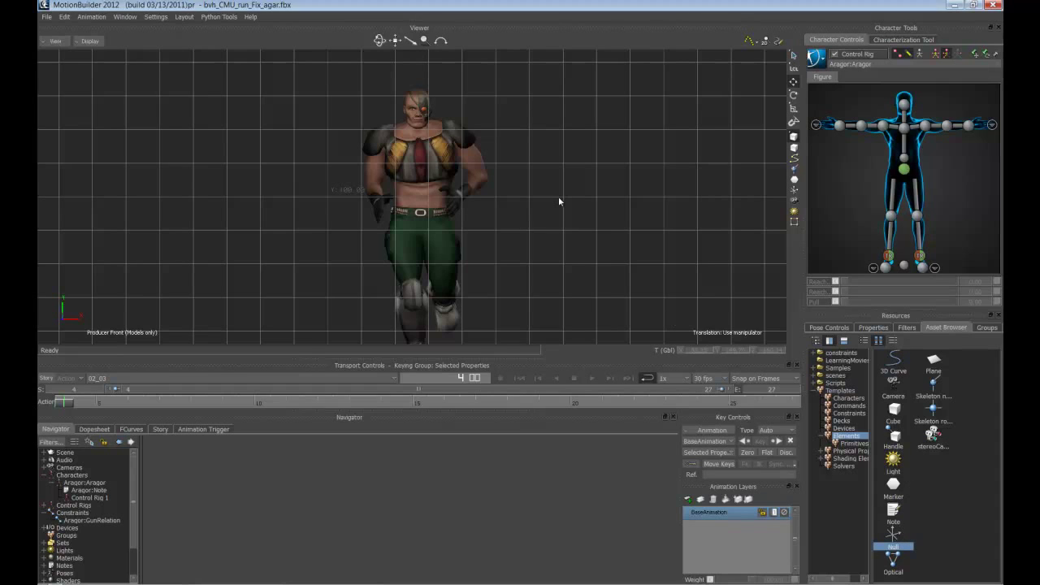
key("ctrl+a")
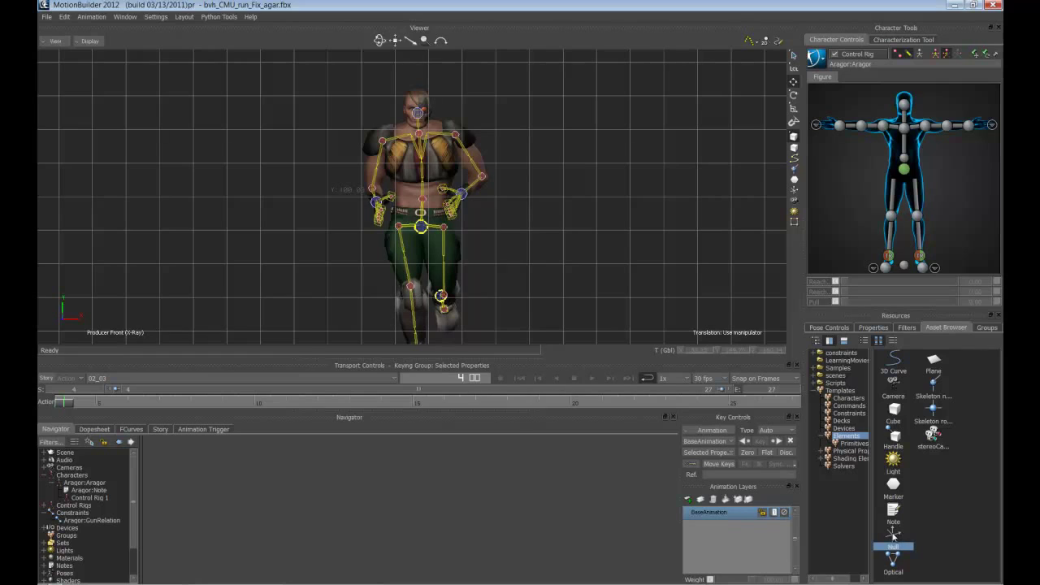
left_click_drag(893, 536, 507, 140)
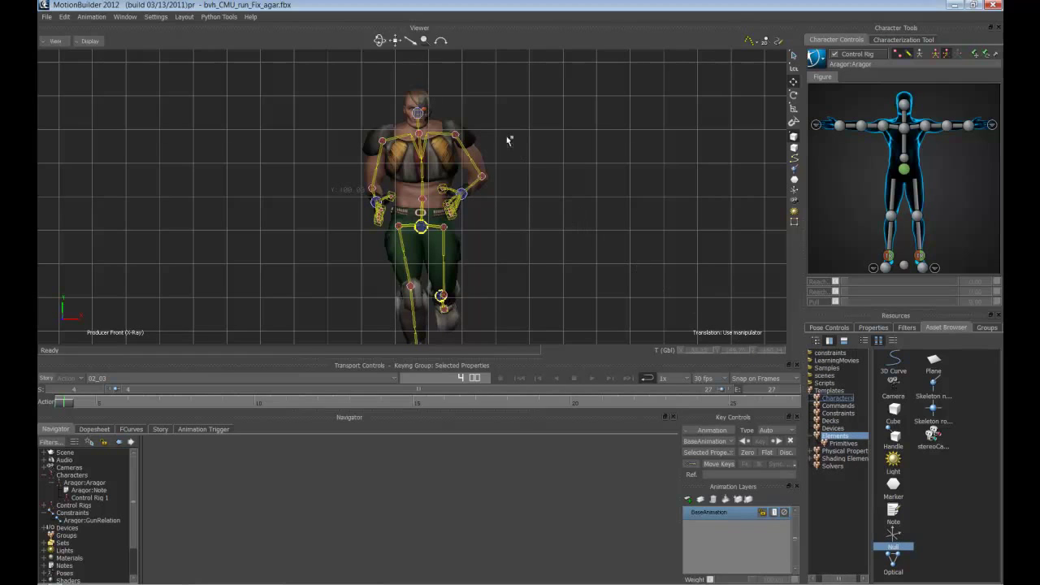
left_click(419, 113)
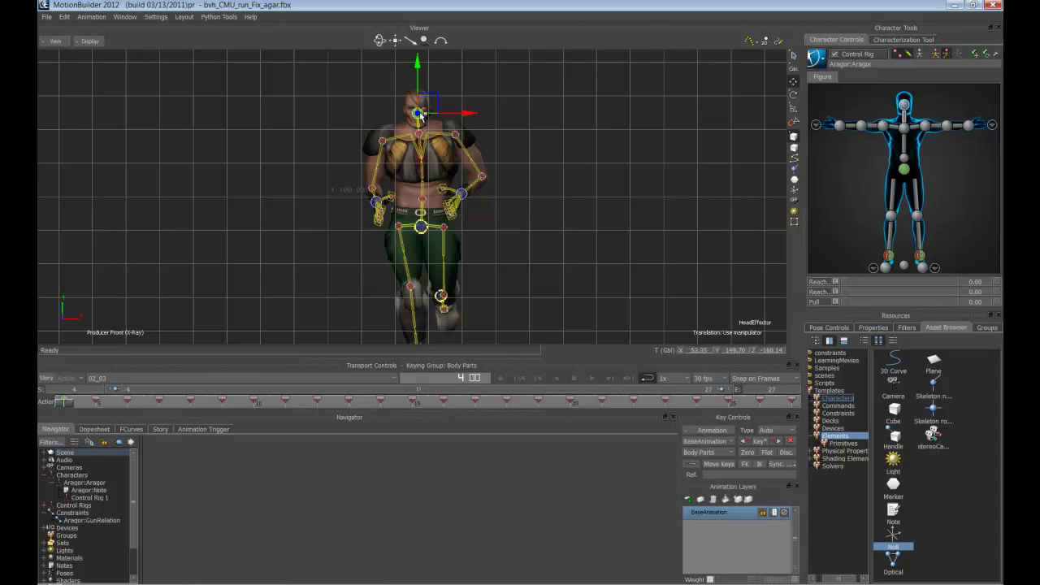
left_click(418, 113)
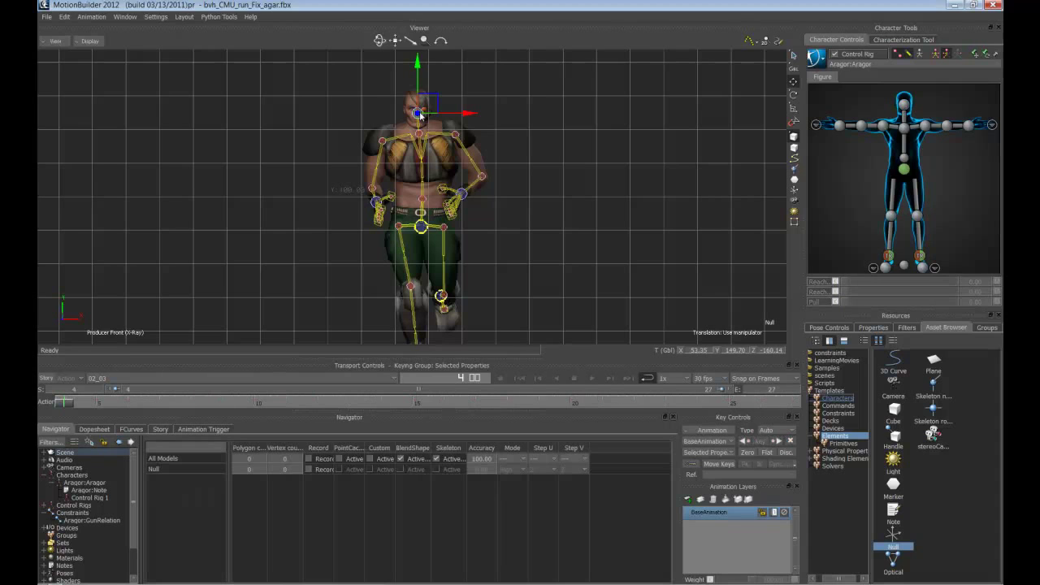
Set the size of the Null at the head to 500, deselect it and check its cross in the viewer.
left_click(874, 327)
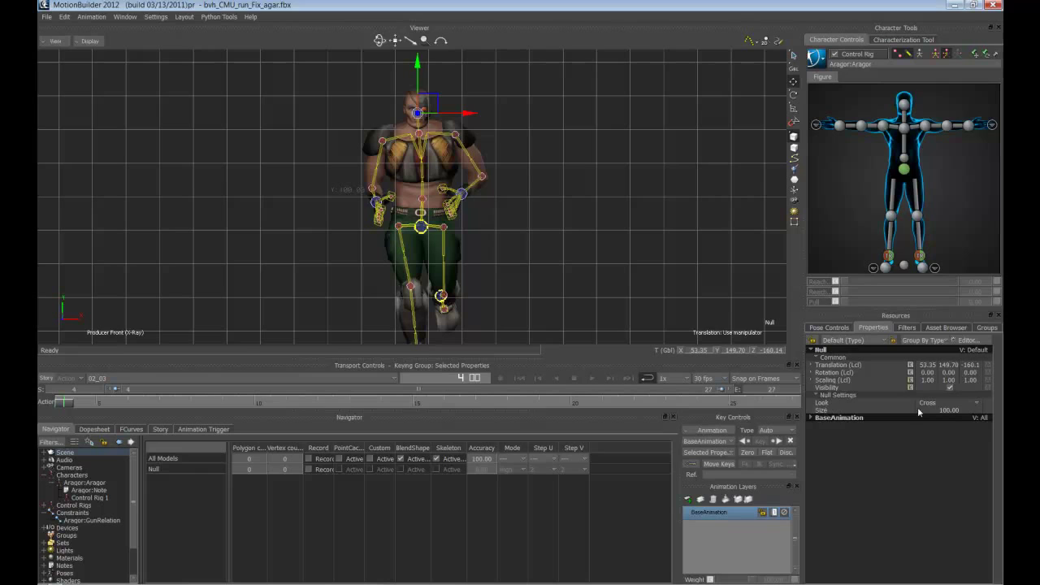
double_click(961, 410)
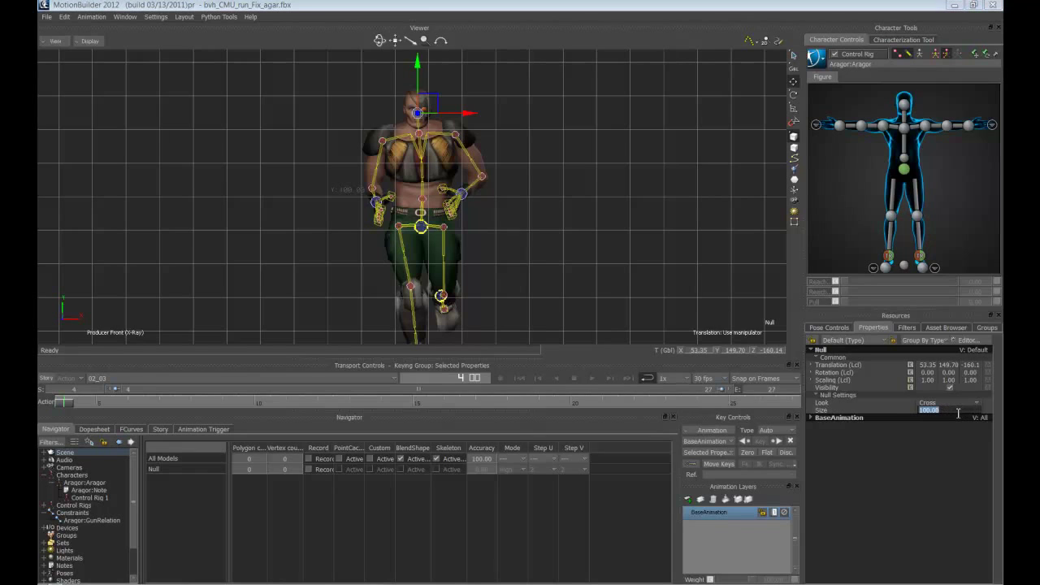
type("500")
key("Return")
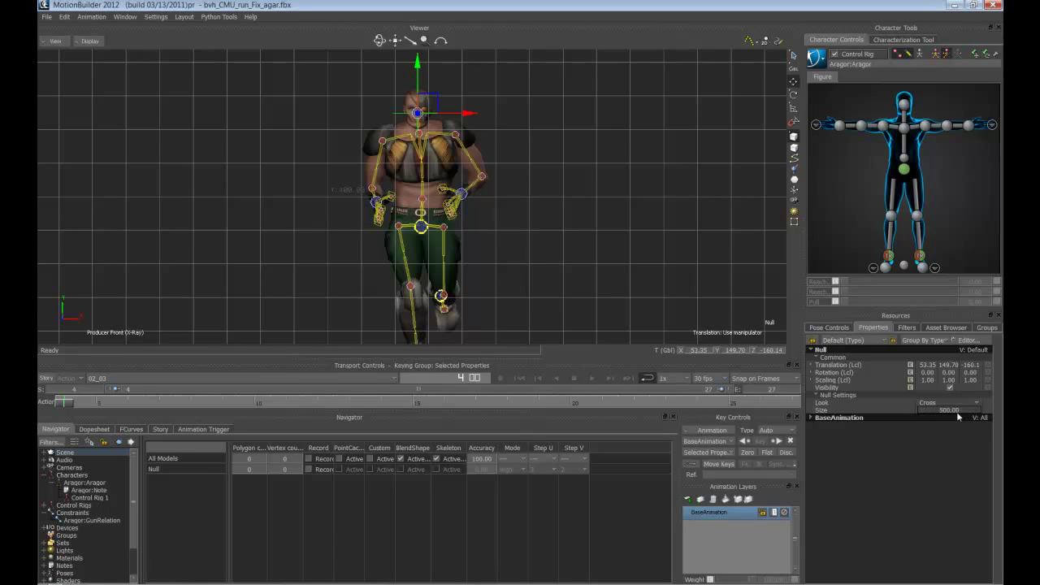
left_click(542, 244)
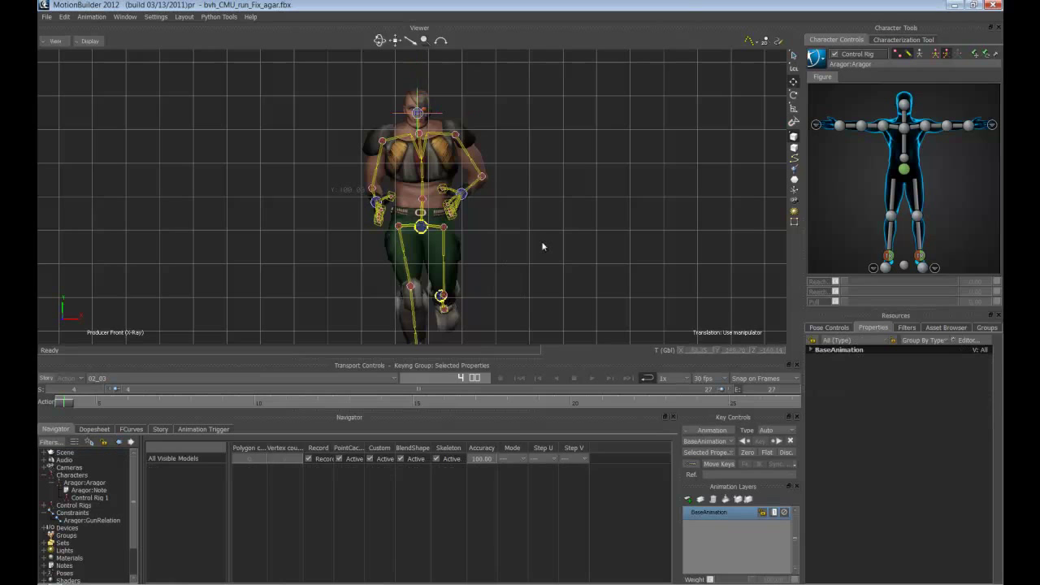
left_click_drag(456, 214, 482, 215, "ctrl")
scroll(526, 220, "up", 4)
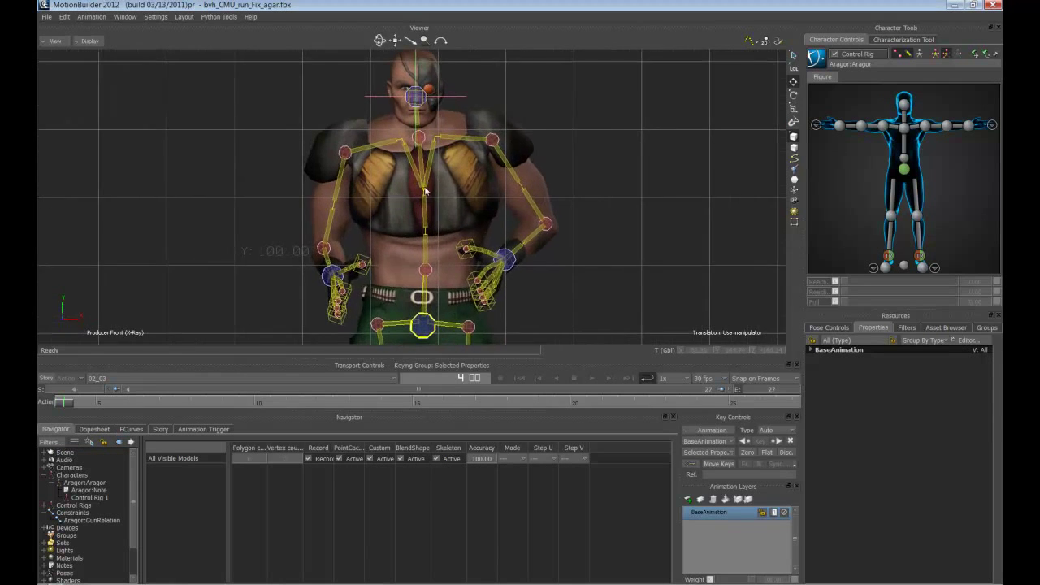
scroll(426, 231, "down", 5)
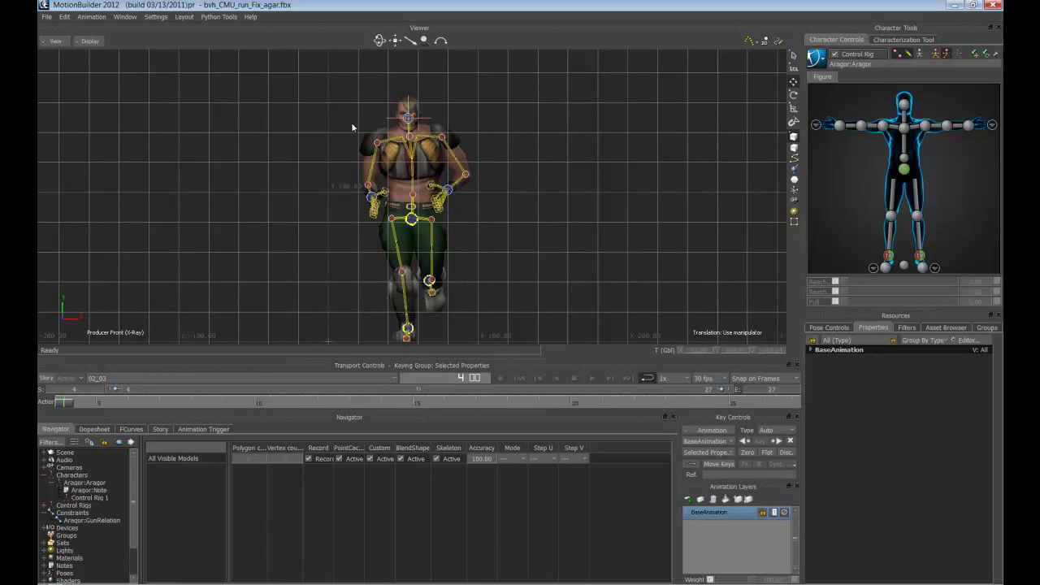
Turn off the grid display for the Producer Front camera.
left_click(46, 469)
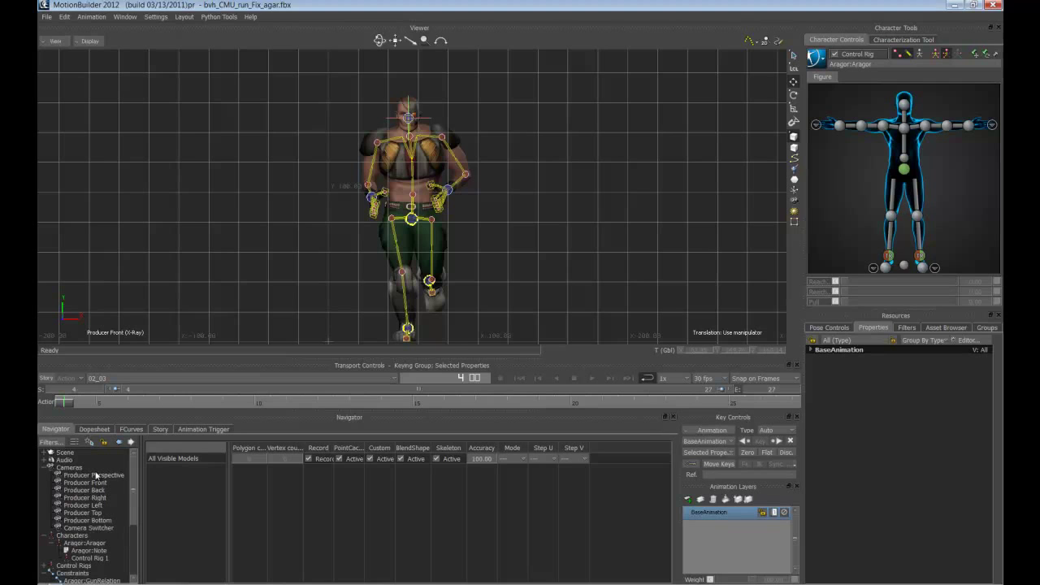
left_click_drag(510, 335, 508, 248, "shift")
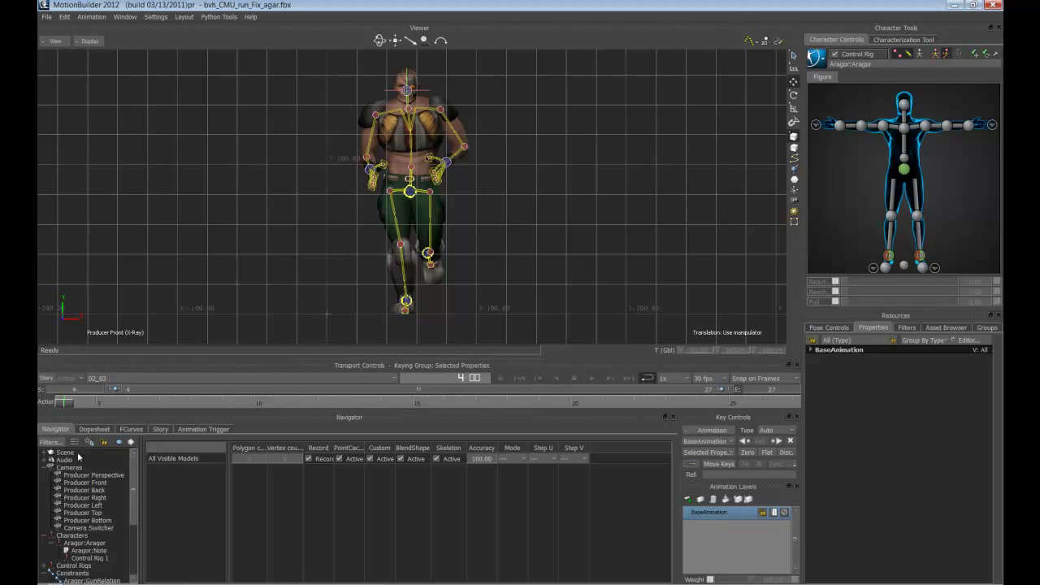
left_click(88, 484)
left_click(88, 483)
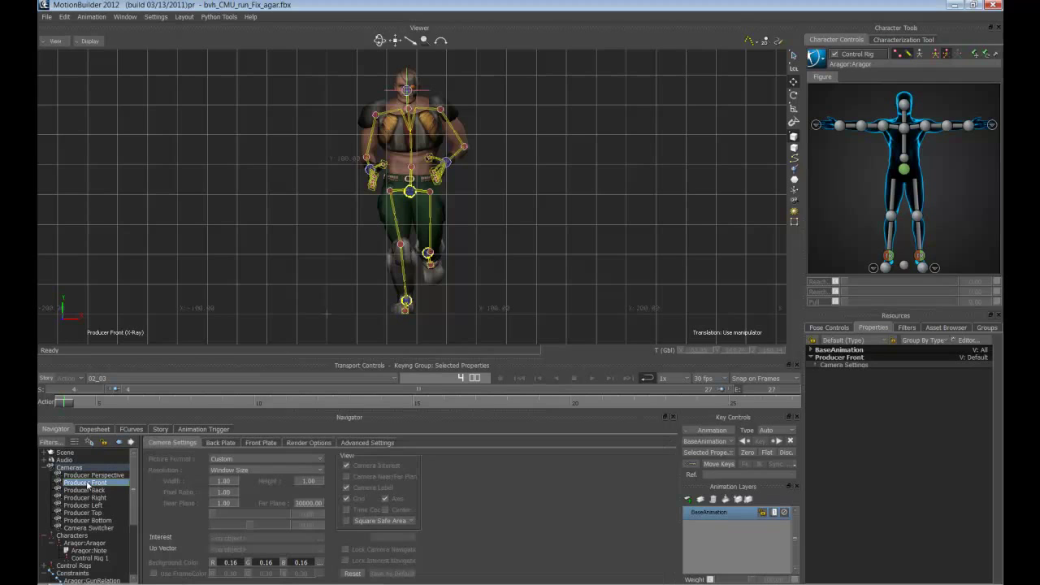
left_click(813, 366)
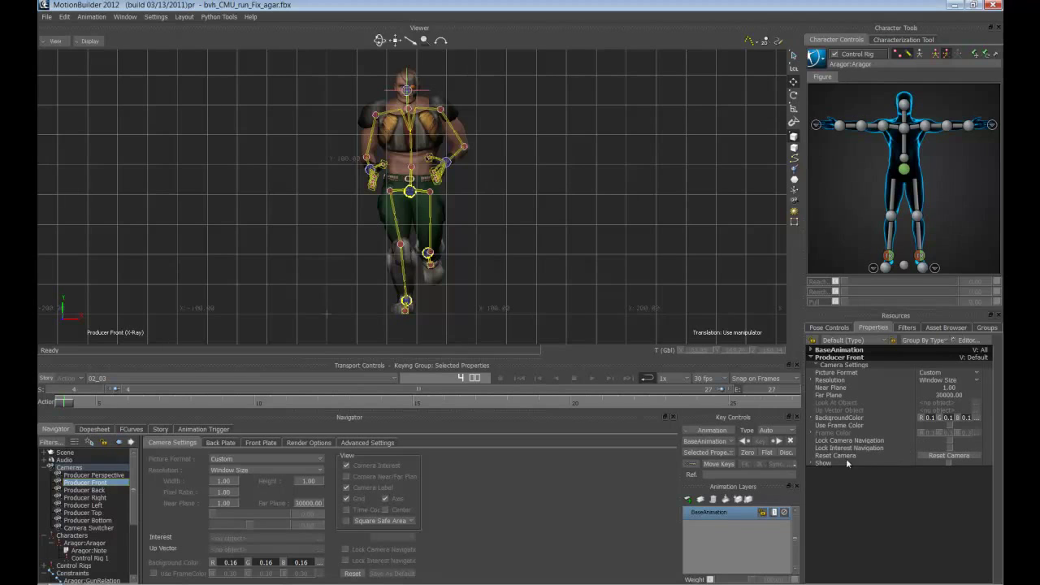
left_click(812, 463)
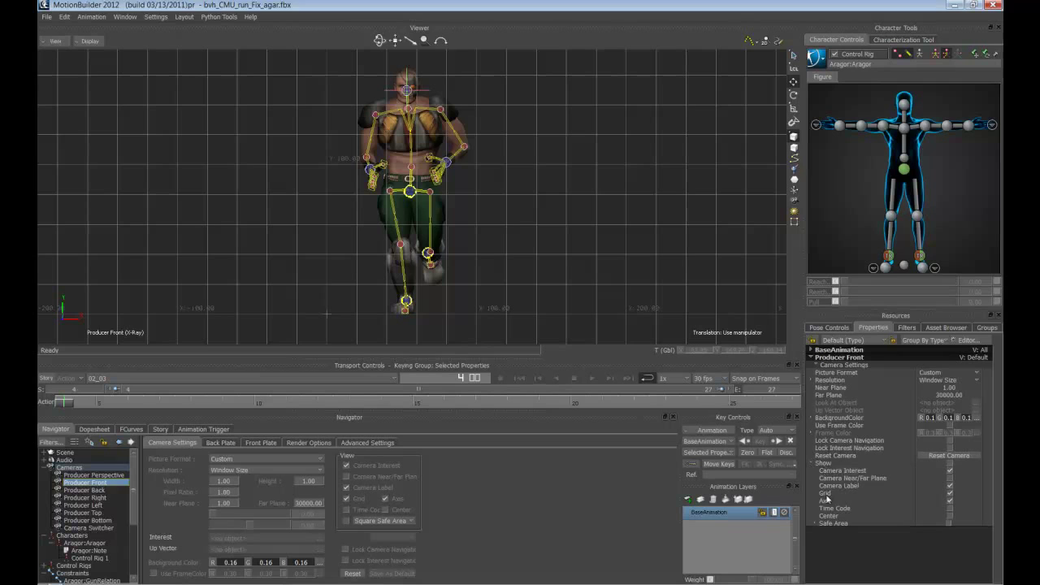
left_click(949, 493)
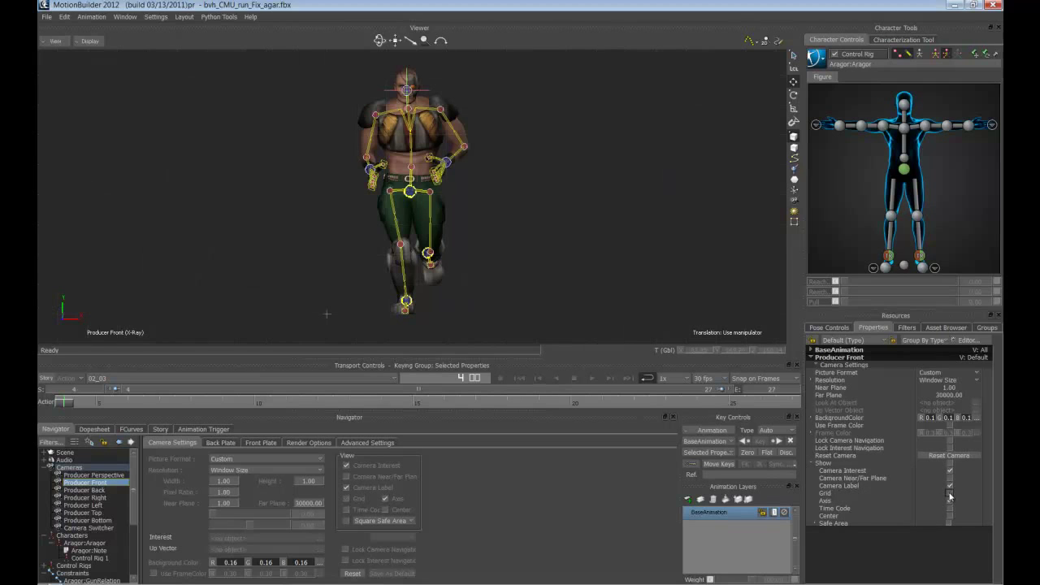
left_click_drag(531, 212, 535, 235, "shift")
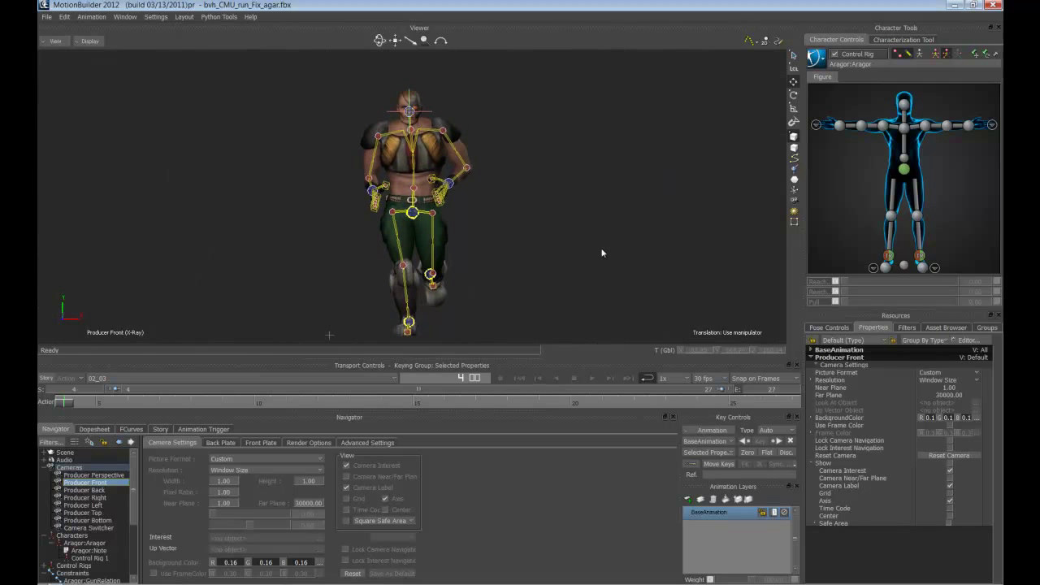
Show models only in the viewer, play the run without the grid and stop playback.
key("ctrl+a")
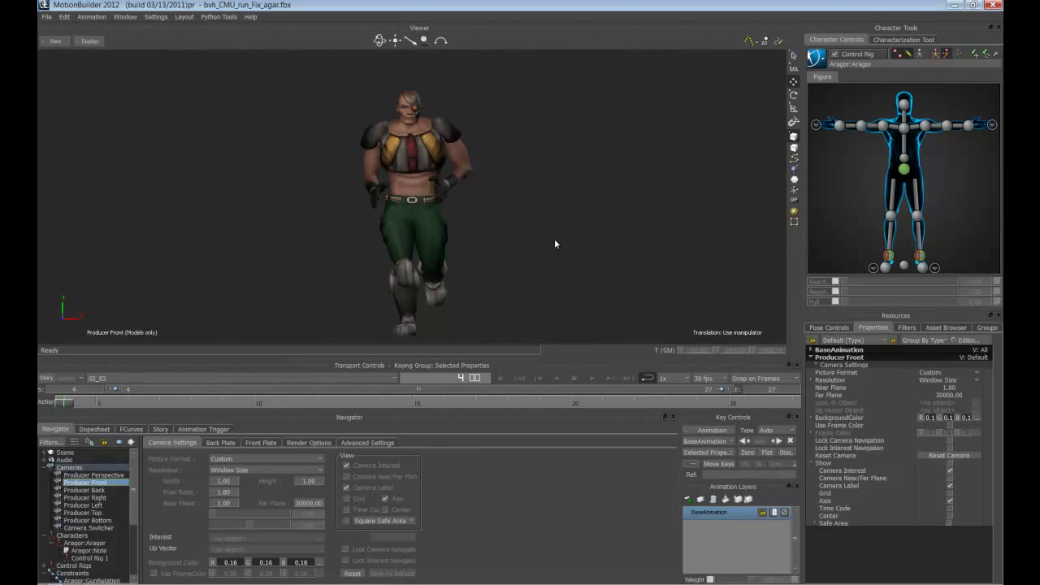
left_click(591, 378)
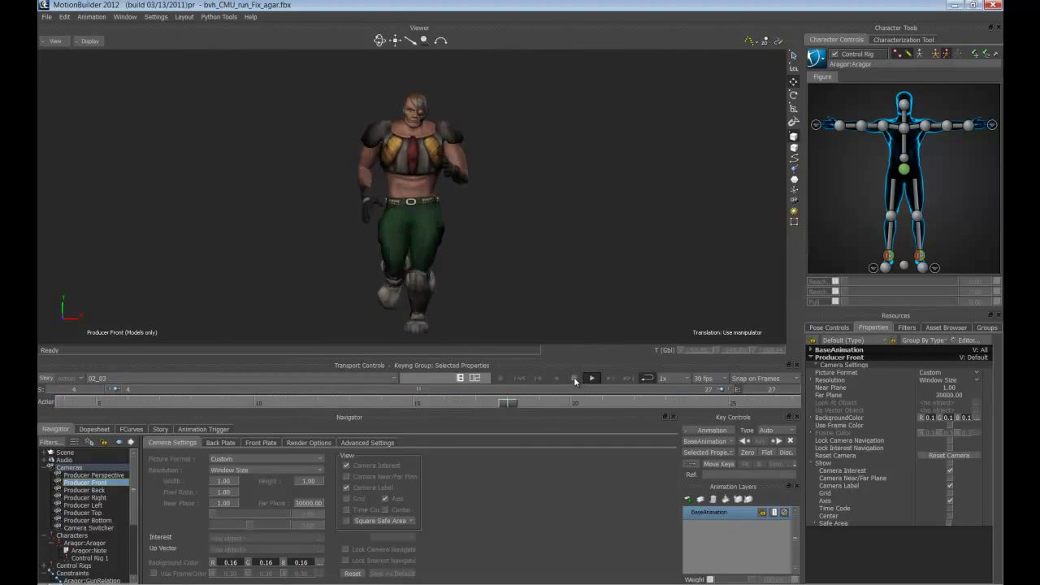
left_click(575, 379)
left_click(574, 380)
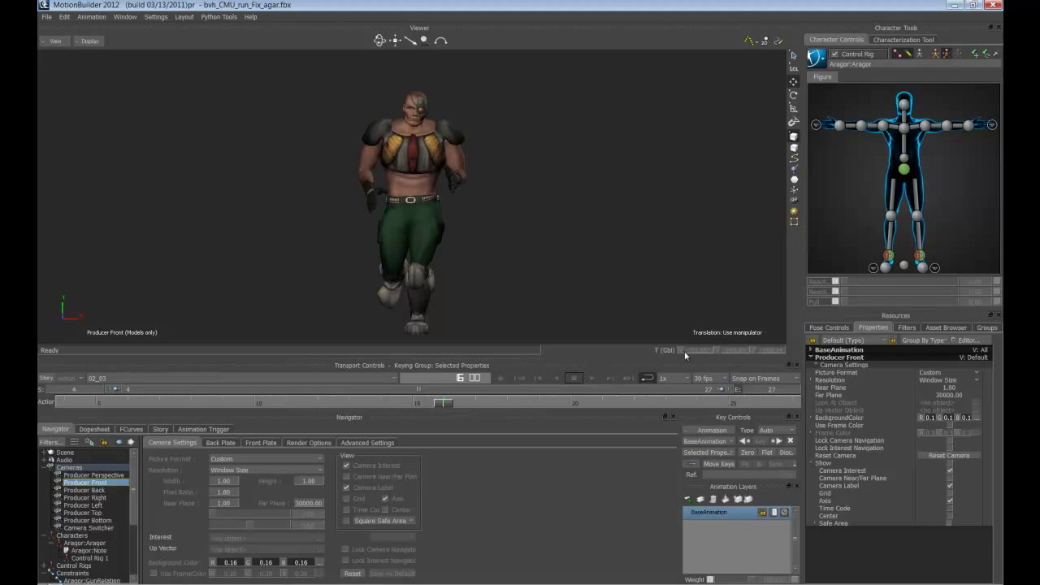
Return the viewer to X-Ray display, go to frame 4 and view the character from an angle with the Producer Perspective camera.
key("ctrl+a")
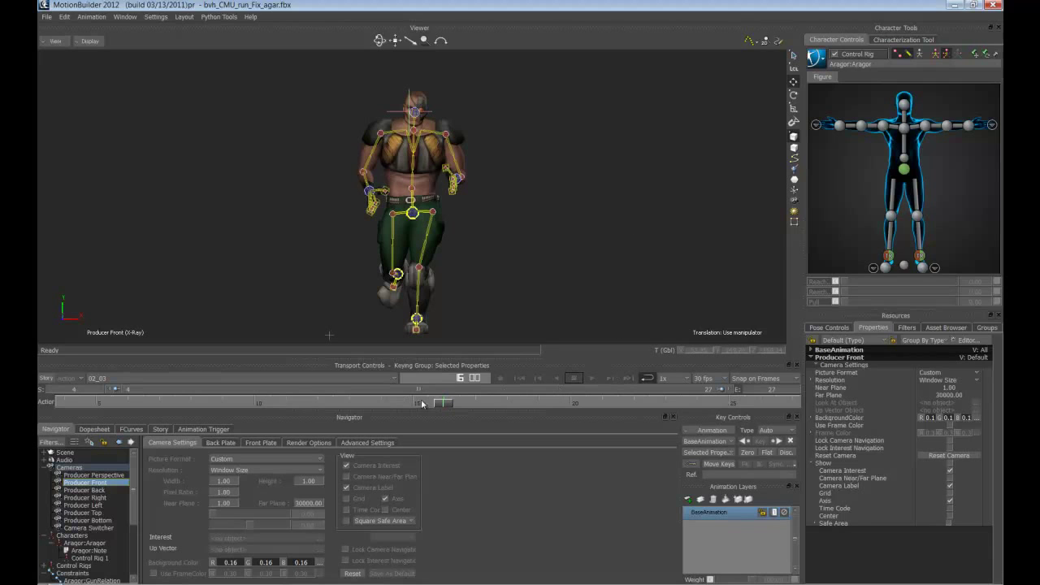
left_click_drag(441, 405, 63, 404)
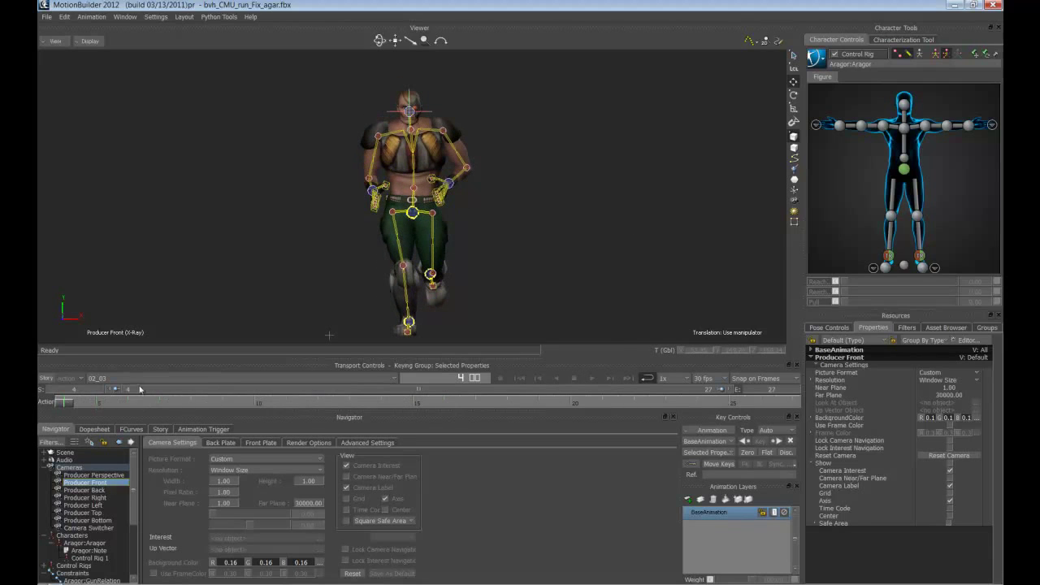
left_click(51, 45)
mouse_move(114, 76)
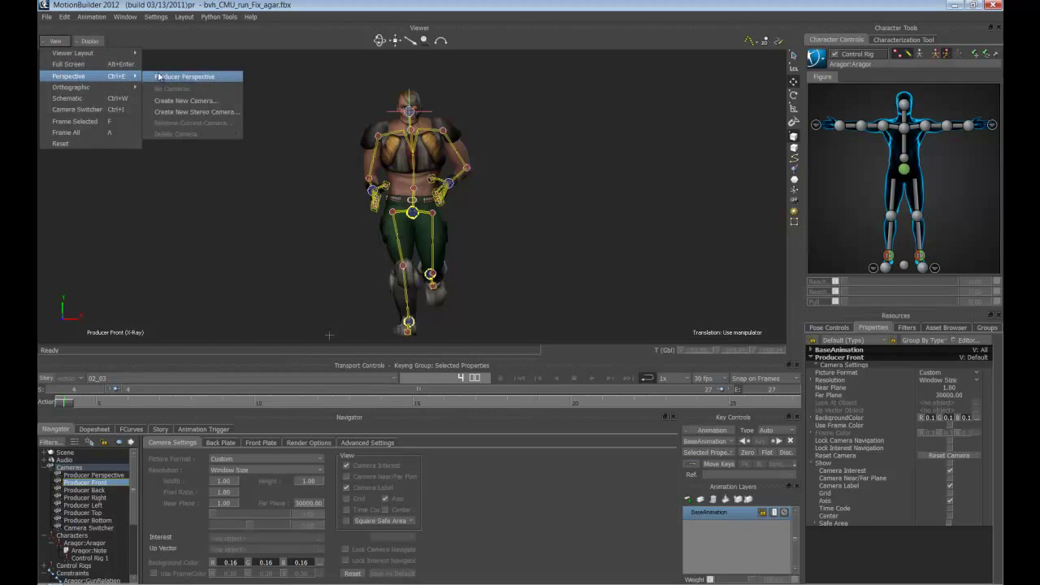
left_click(187, 77)
left_click_drag(522, 232, 565, 228, "ctrl+shift")
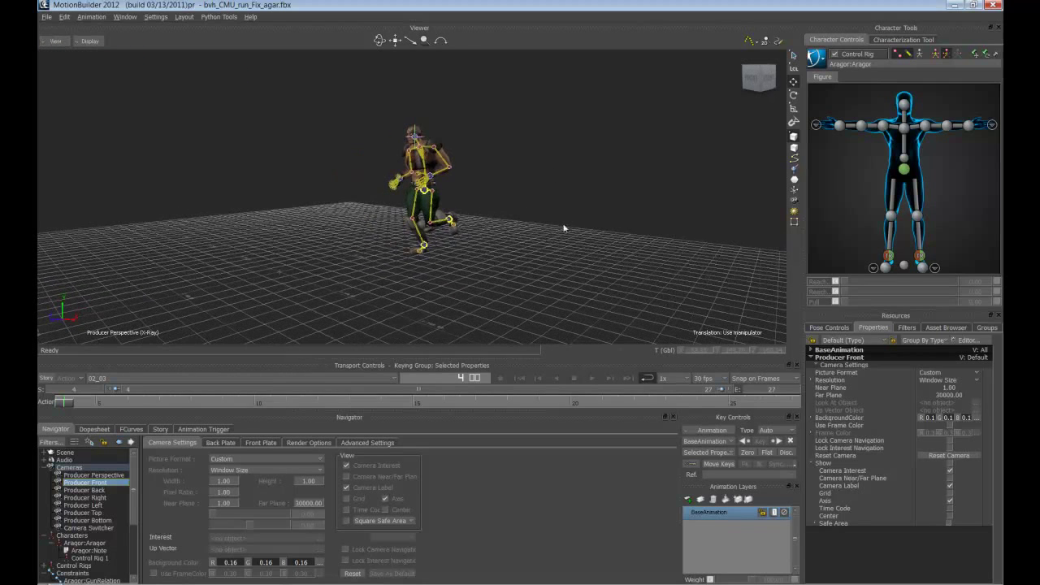
Play the run in the perspective view, stop it, and return to frame 4 with the grid and character in view.
left_click(593, 378)
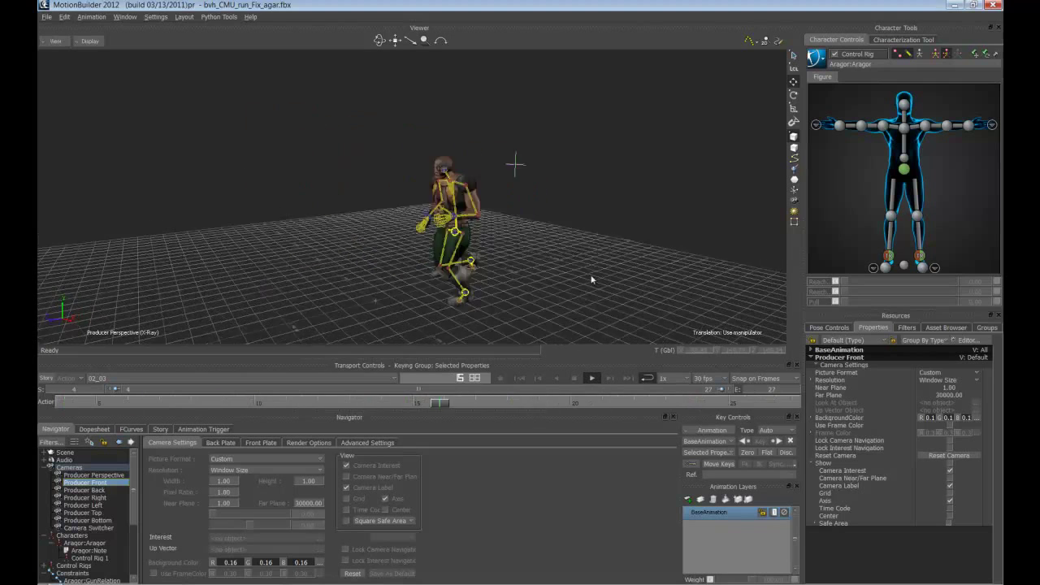
left_click(574, 377)
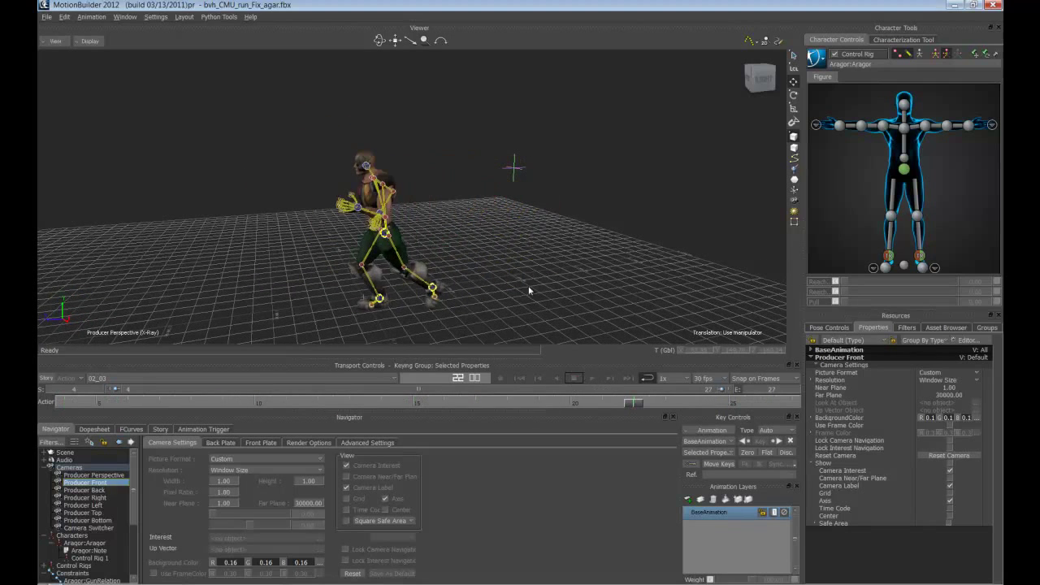
left_click_drag(530, 290, 65, 374, "shift")
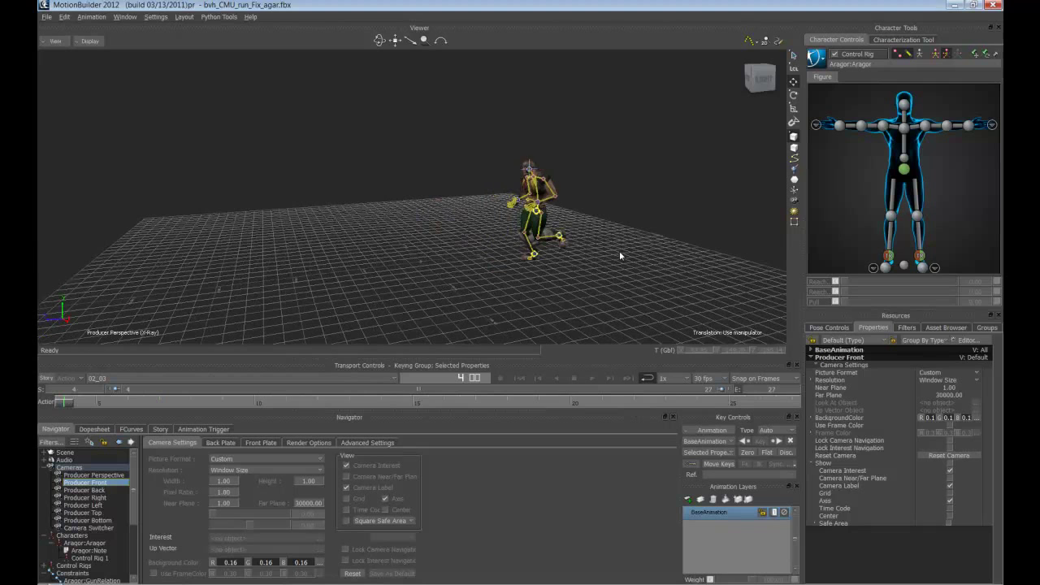
left_click_drag(619, 250, 509, 220, "ctrl")
left_click_drag(555, 274, 628, 264, "ctrl")
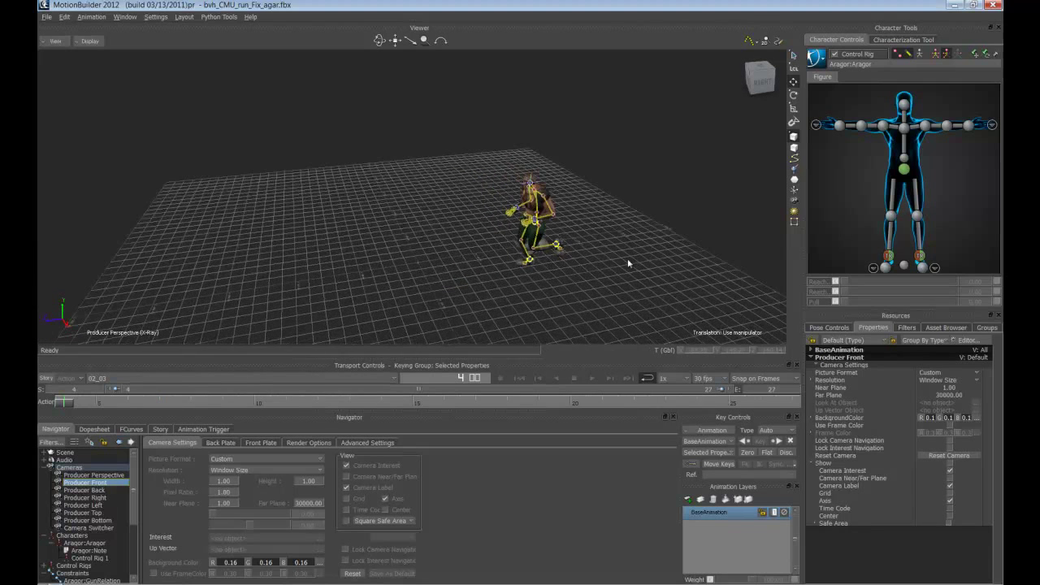
Move the Null along its Z axis far ahead of the character, to about Z 1492.
left_click(533, 181)
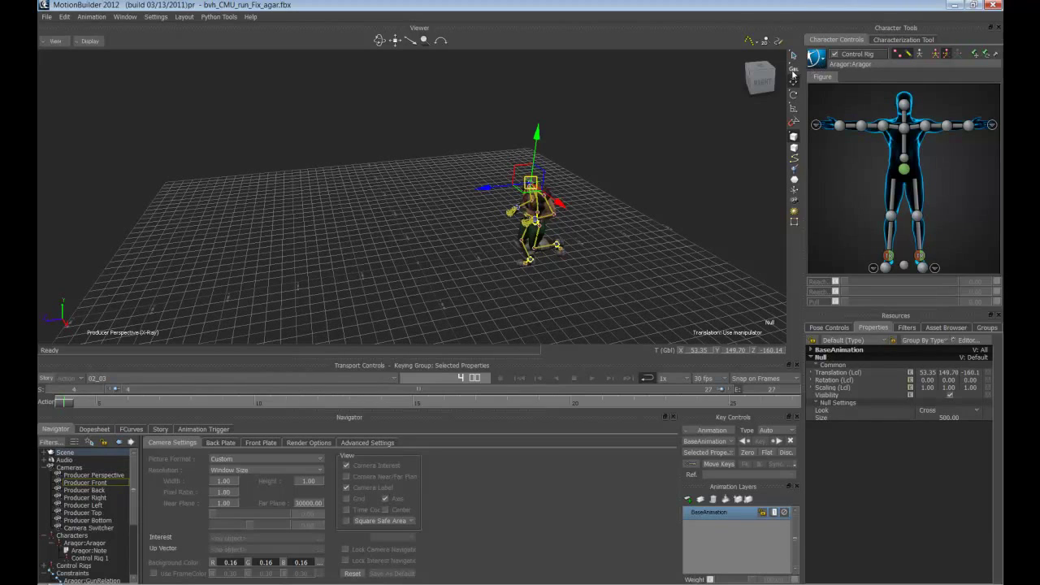
left_click_drag(488, 189, 408, 232)
scroll(433, 221, "down", 3)
left_click_drag(447, 175, 144, 245, "shift")
left_click_drag(236, 286, 351, 252, "shift")
left_click_drag(399, 174, 179, 209)
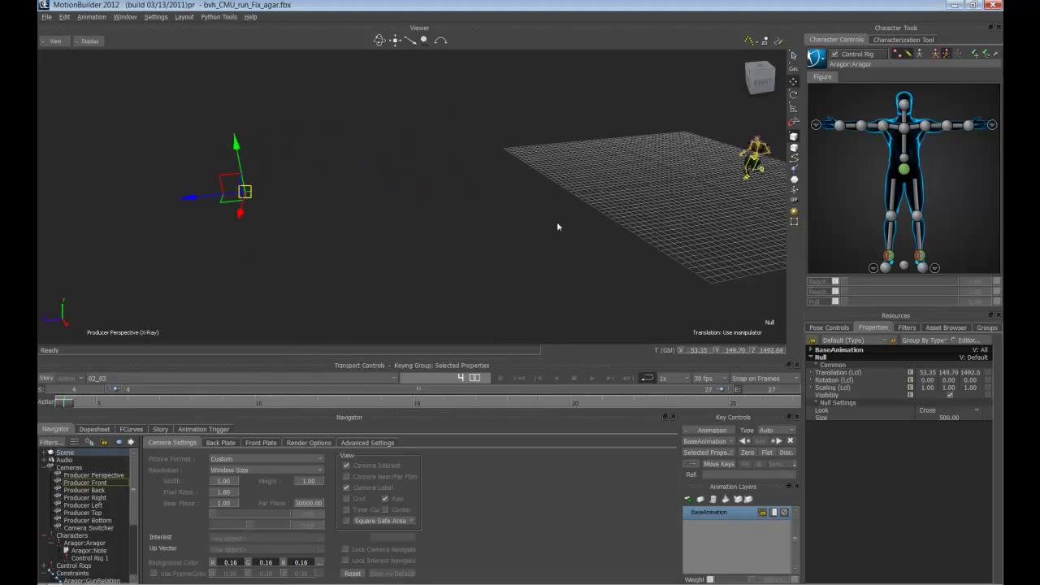
left_click_drag(704, 204, 633, 228, "shift")
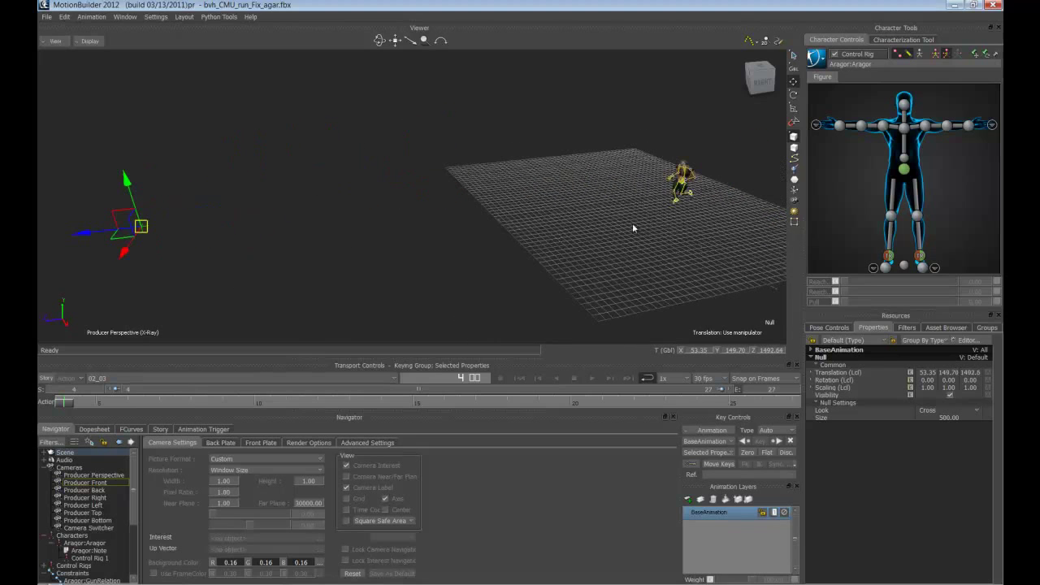
Switch to the Producer Front camera, play the run against the moved Null and return to frame 4.
left_click(55, 42)
mouse_move(70, 77)
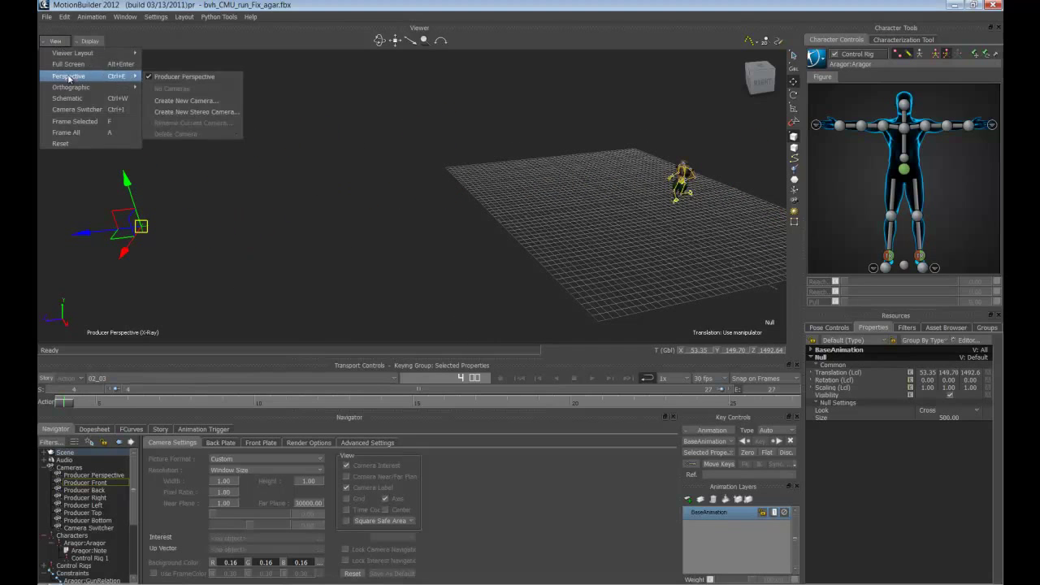
left_click(162, 88)
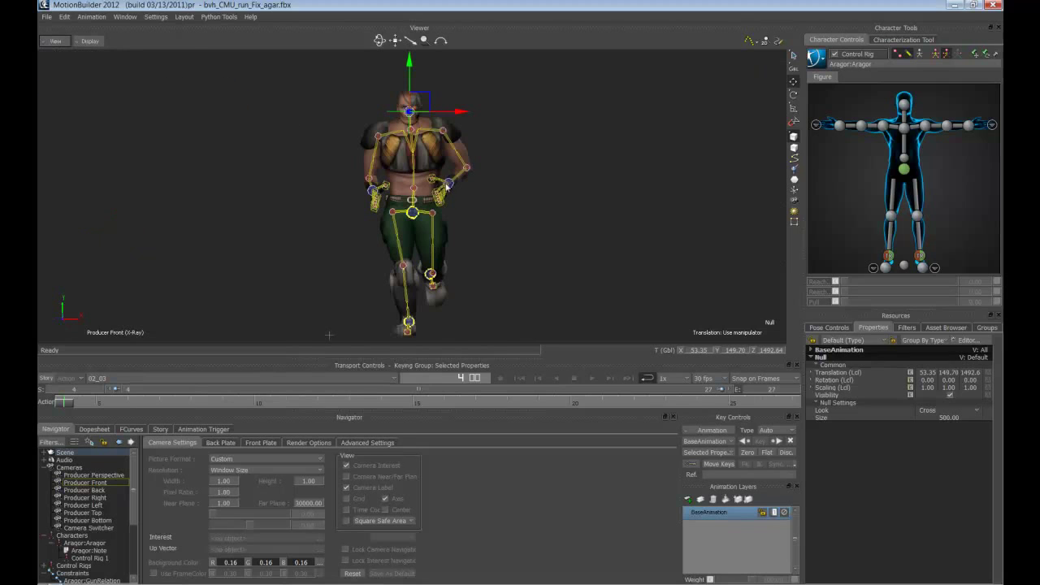
left_click(593, 378)
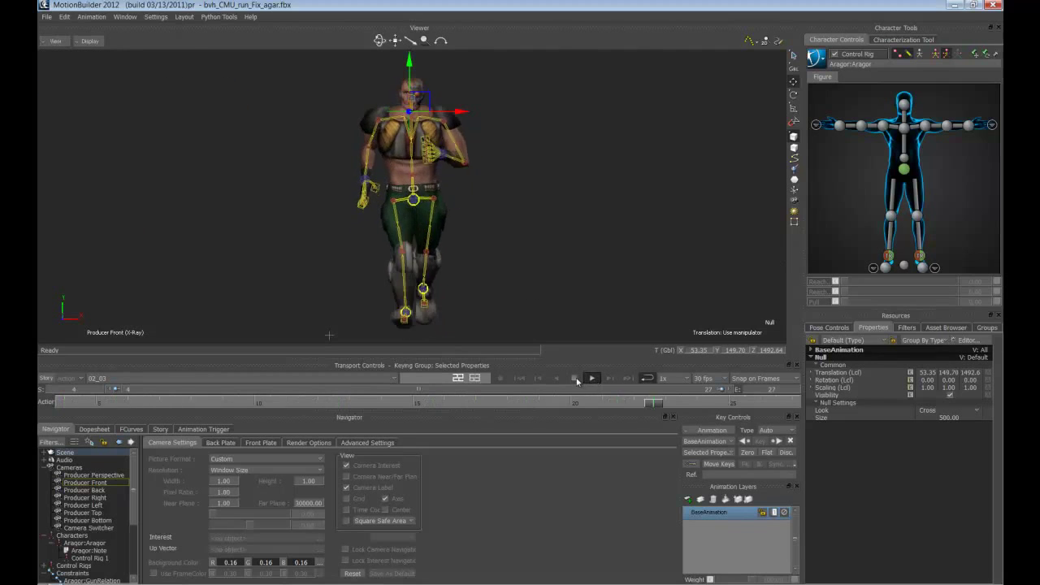
left_click_drag(222, 405, 63, 404)
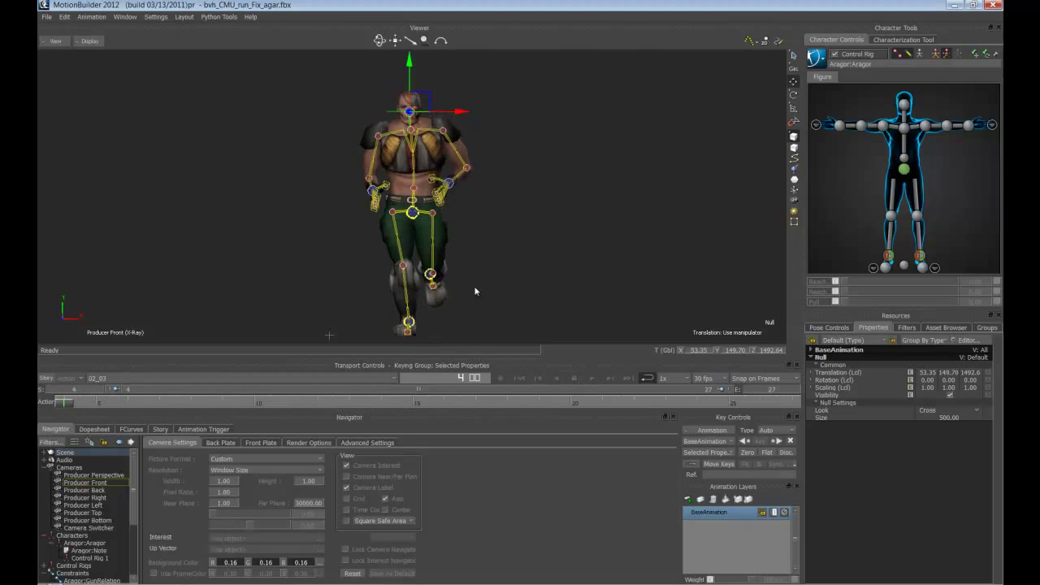
Create an Aim constraint from the constraint templates and set the Null as its source object.
left_click(580, 227)
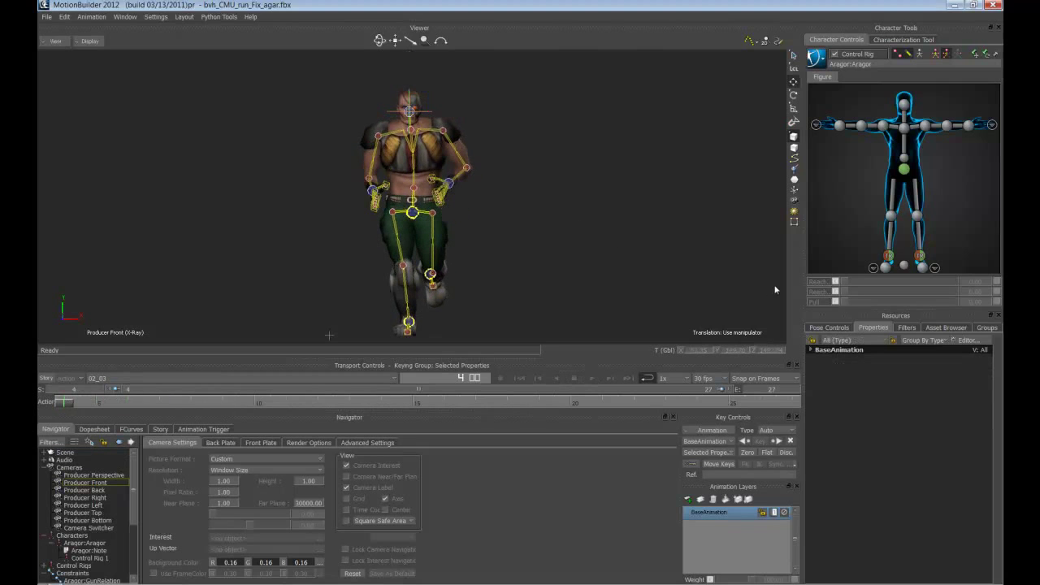
left_click(944, 329)
left_click(838, 413)
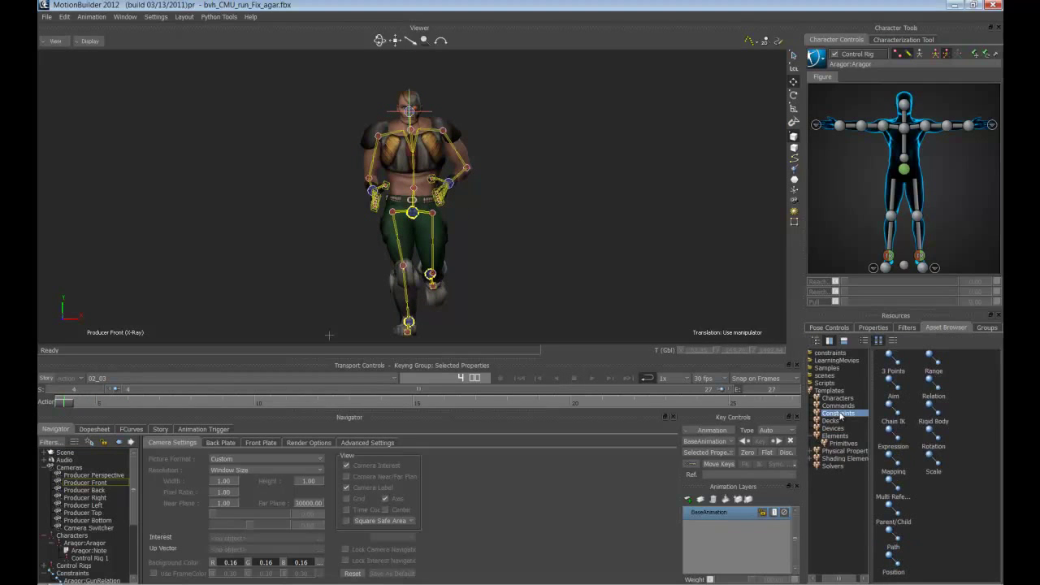
left_click(892, 383)
left_click(412, 94)
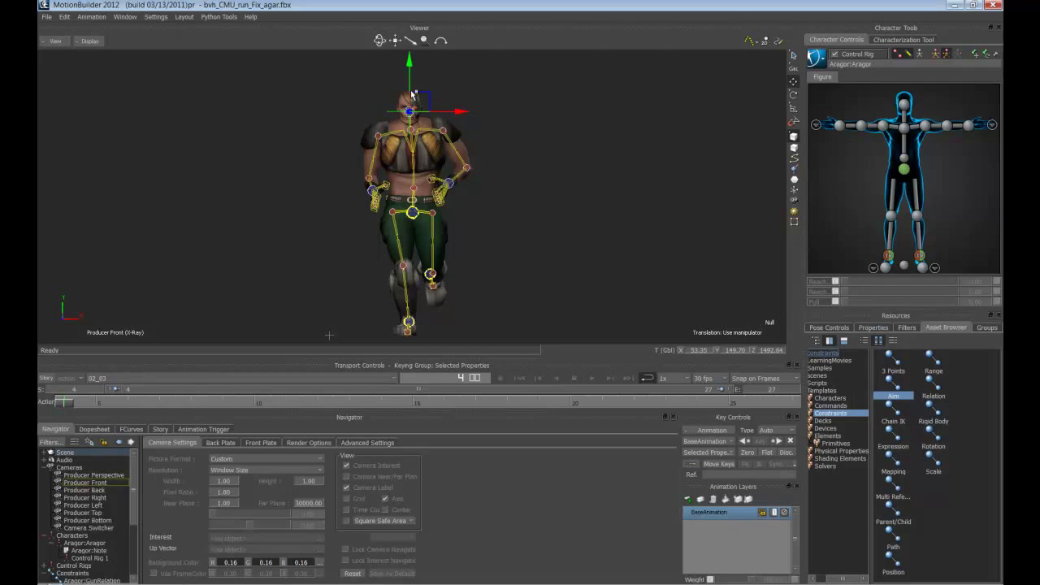
left_click_drag(412, 94, 411, 93)
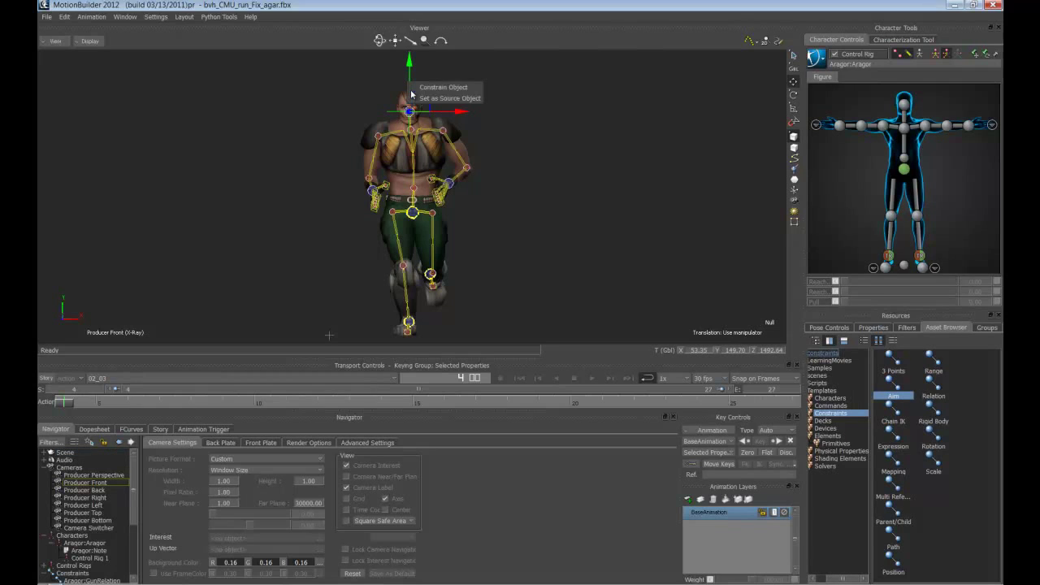
left_click(455, 98)
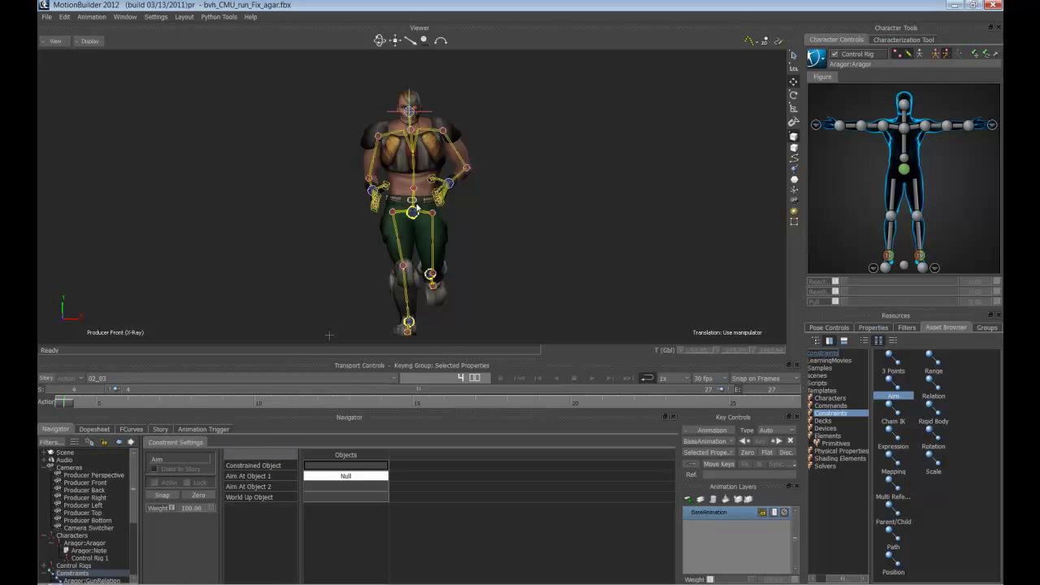
Assign the character's head effector as the Aim constraint's constrained object and activate the constraint with Snap.
left_click(905, 104)
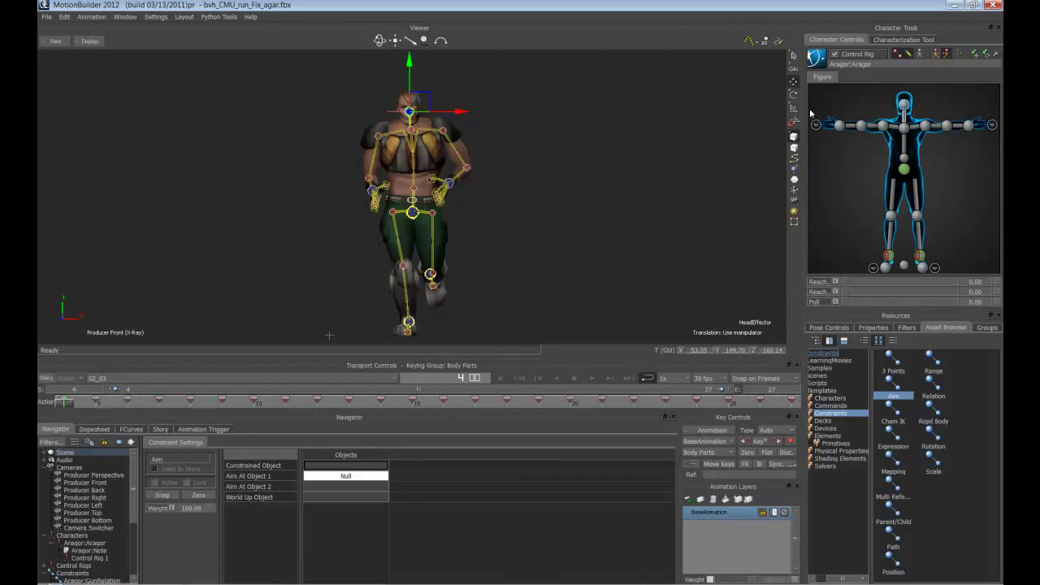
left_click(795, 84)
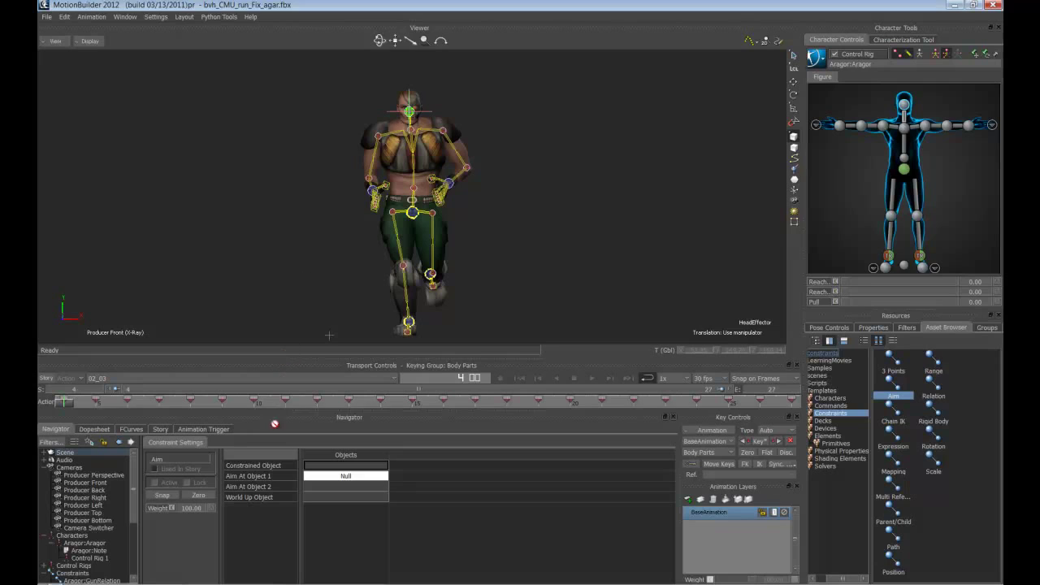
left_click_drag(288, 476, 322, 469, "alt")
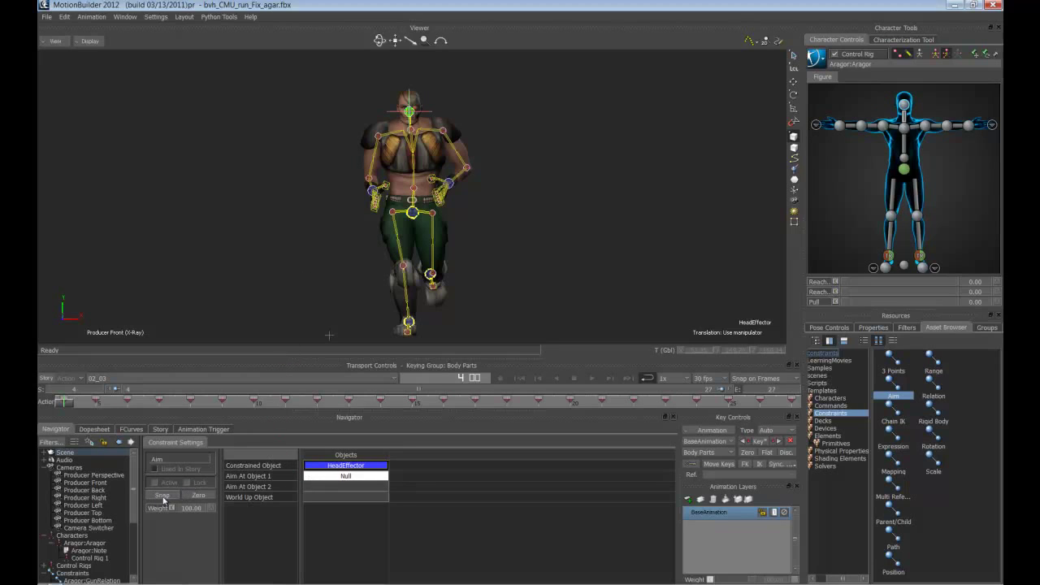
left_click(163, 495)
Play the run with the Aim constraint active, stop it and return to frame 4.
left_click(591, 379)
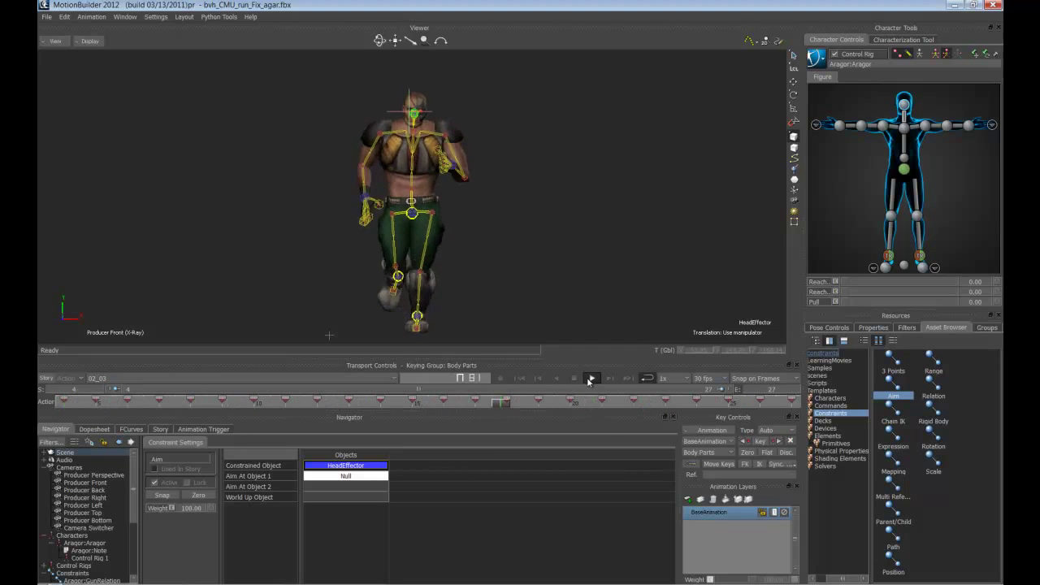
left_click(591, 378)
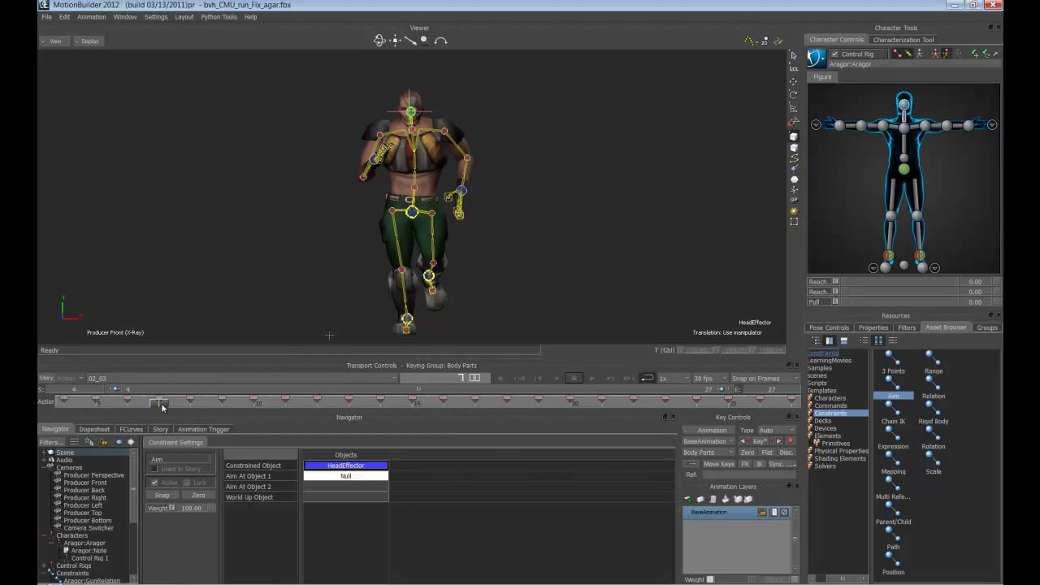
left_click_drag(162, 404, 39, 401)
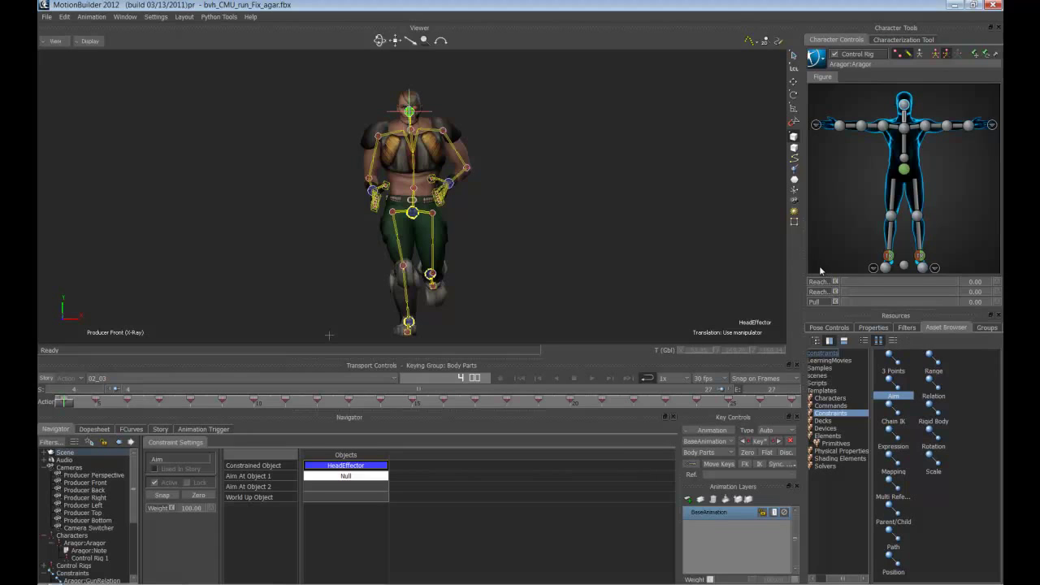
Set both Reach values of the head effector to 100 and play the run showing models only.
left_click_drag(845, 285, 967, 286)
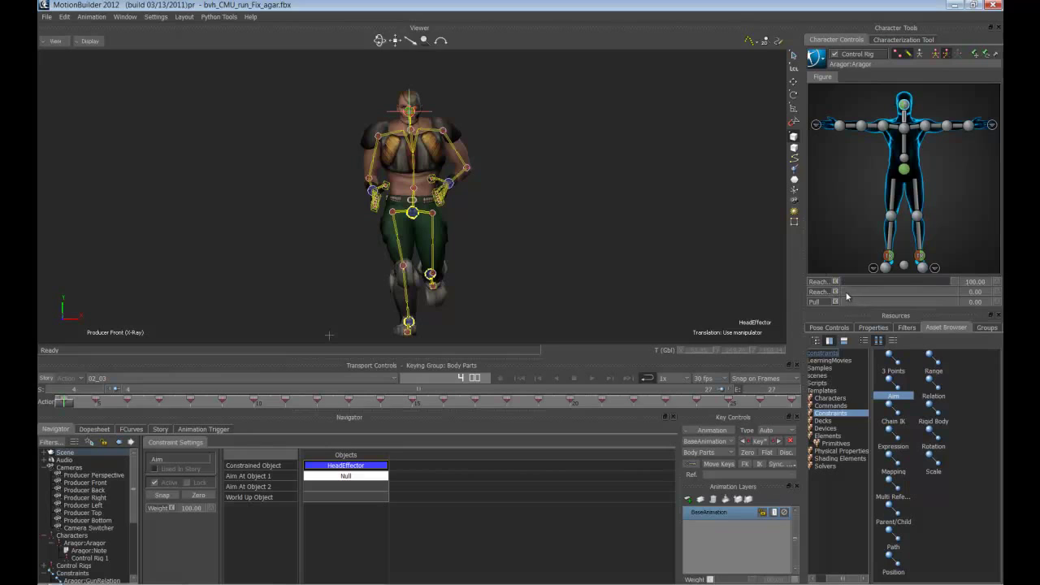
left_click_drag(847, 295, 926, 285)
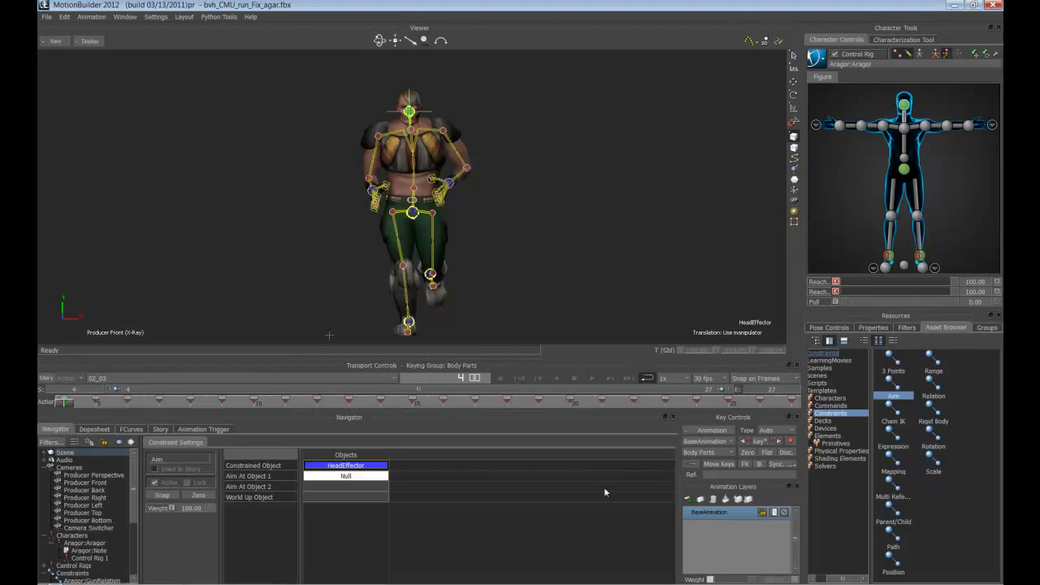
left_click(592, 378)
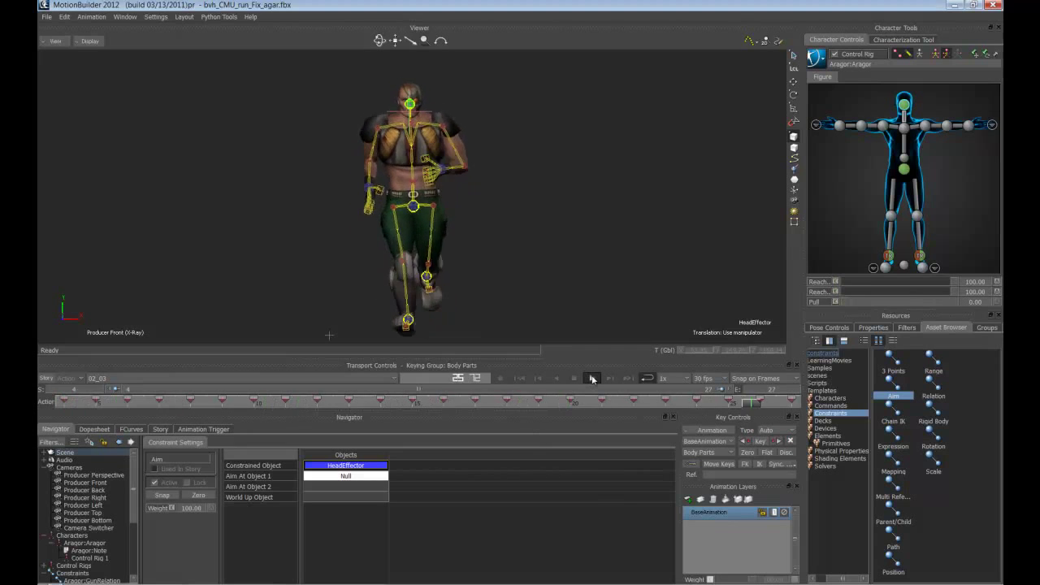
key("ctrl+a")
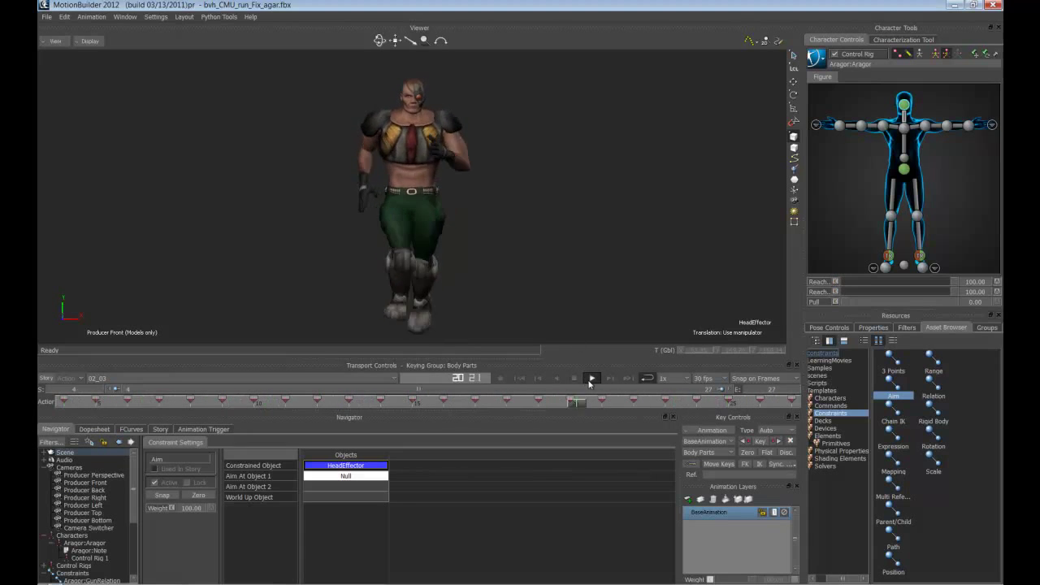
Examine the playing run from the front through the Producer Perspective camera, then stop playback.
left_click(55, 41)
mouse_move(86, 76)
left_click(178, 76)
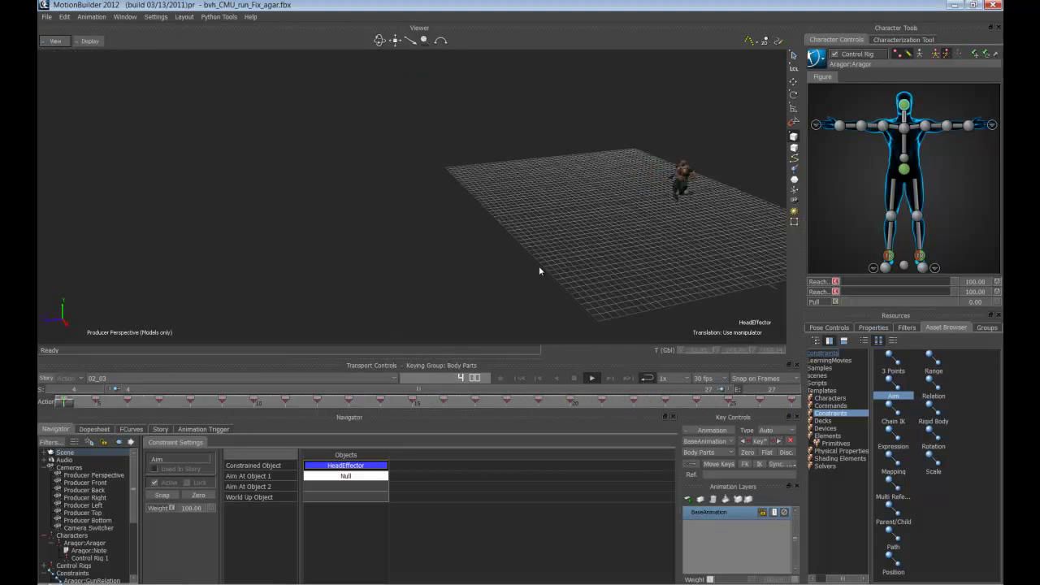
scroll(416, 246, "up", 5)
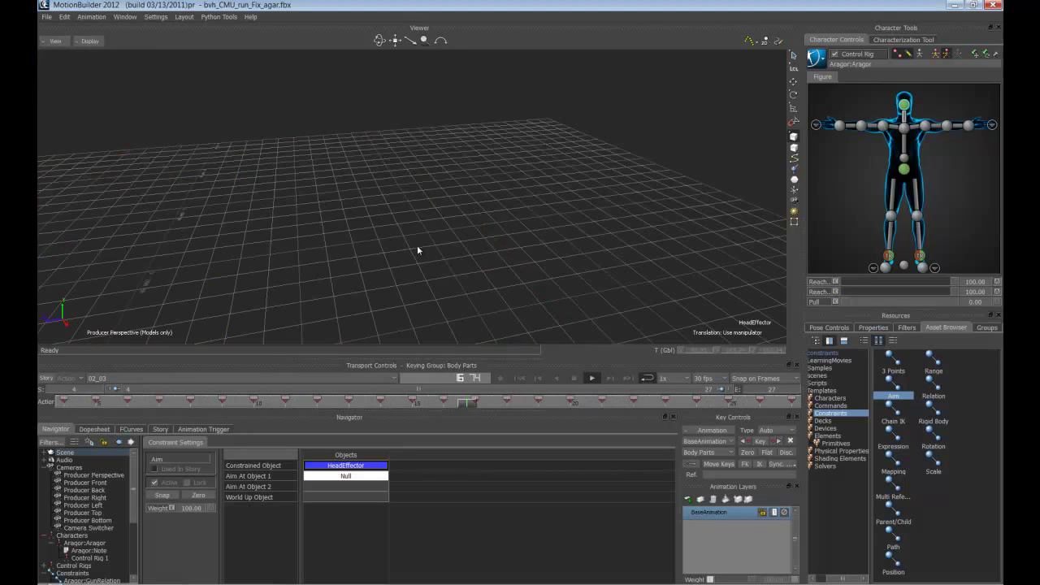
scroll(416, 206, "down", 1)
left_click_drag(416, 205, 541, 223, "ctrl+shift")
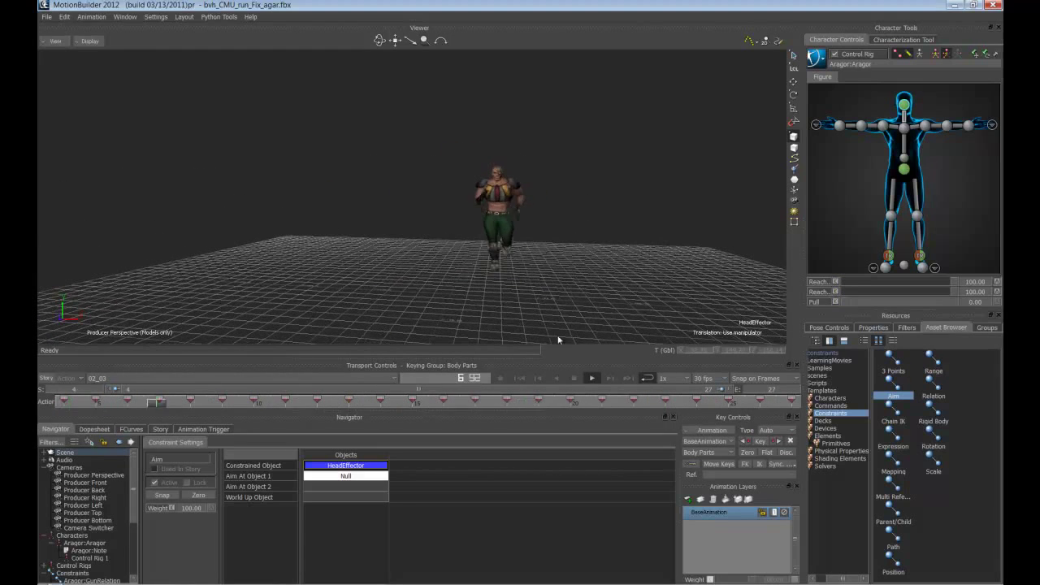
left_click(574, 379)
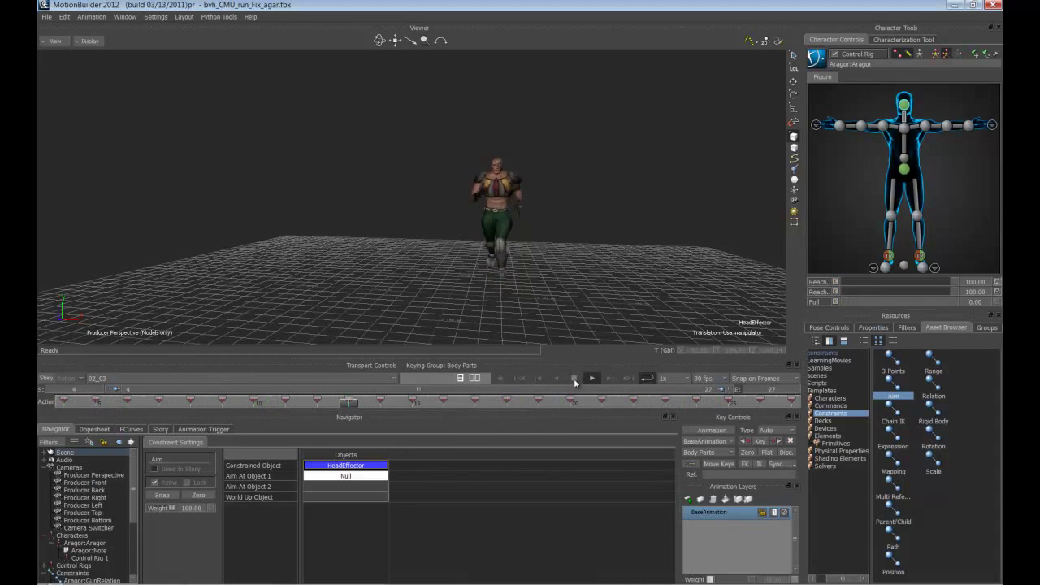
Bake (plot) the Aragor character's aim-constrained run to its skeleton.
left_click(816, 57)
mouse_move(829, 122)
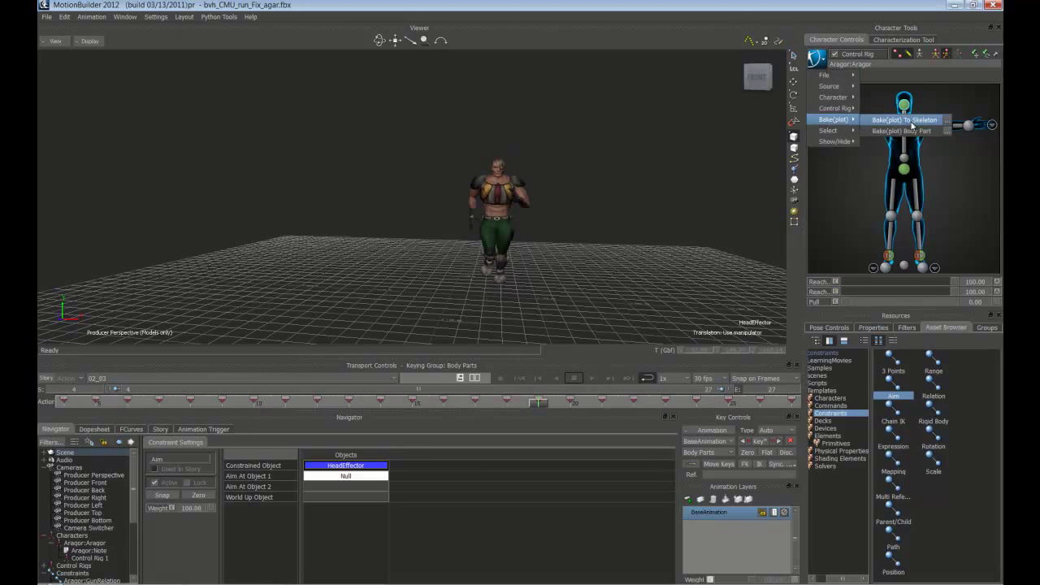
left_click(912, 120)
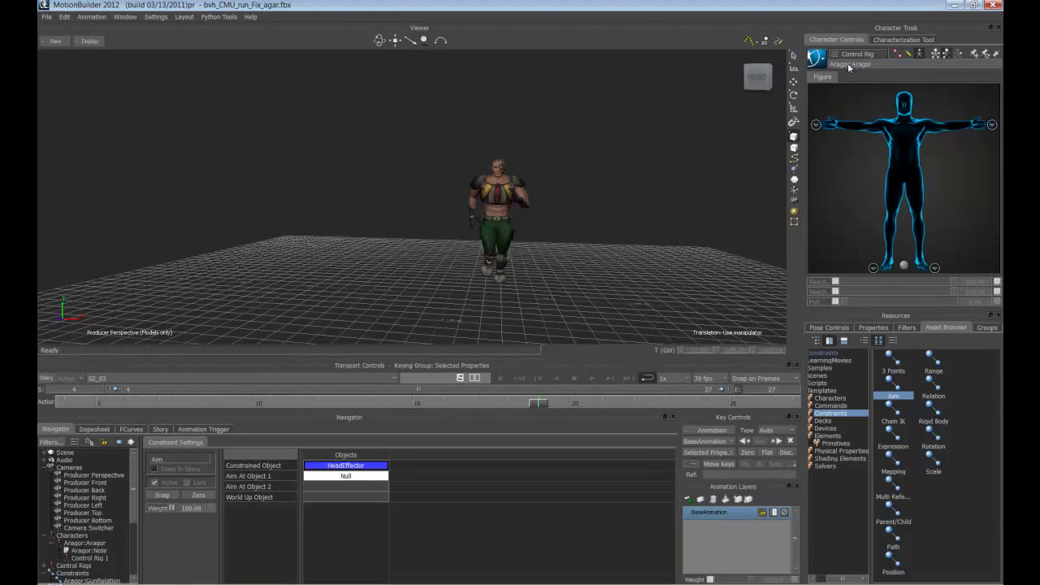
Bake (plot) the skeleton's motion back to the character's control rig and show the viewer in X-Ray display.
left_click(822, 59)
mouse_move(834, 119)
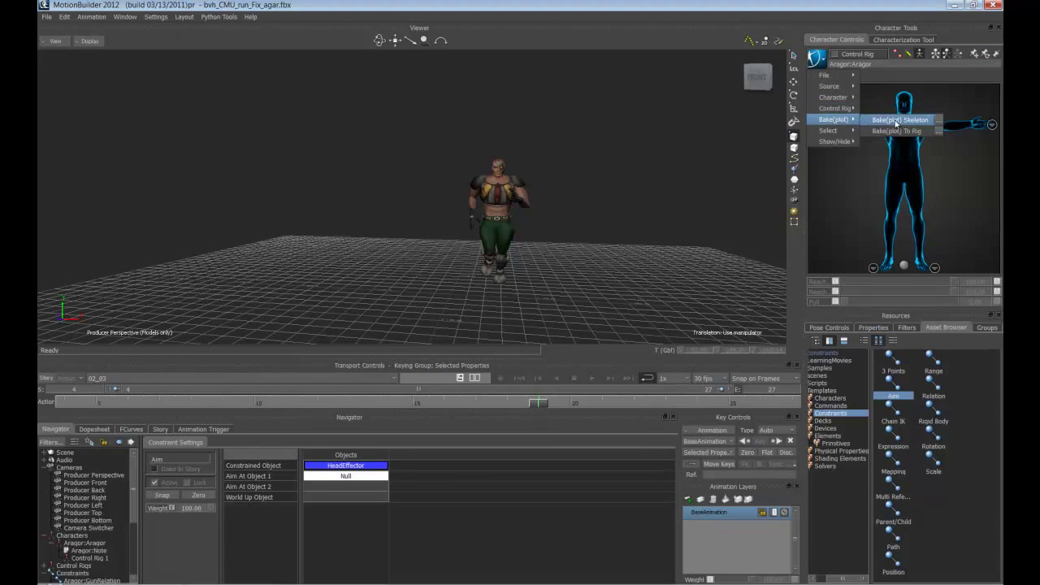
left_click(892, 131)
key("ctrl+a")
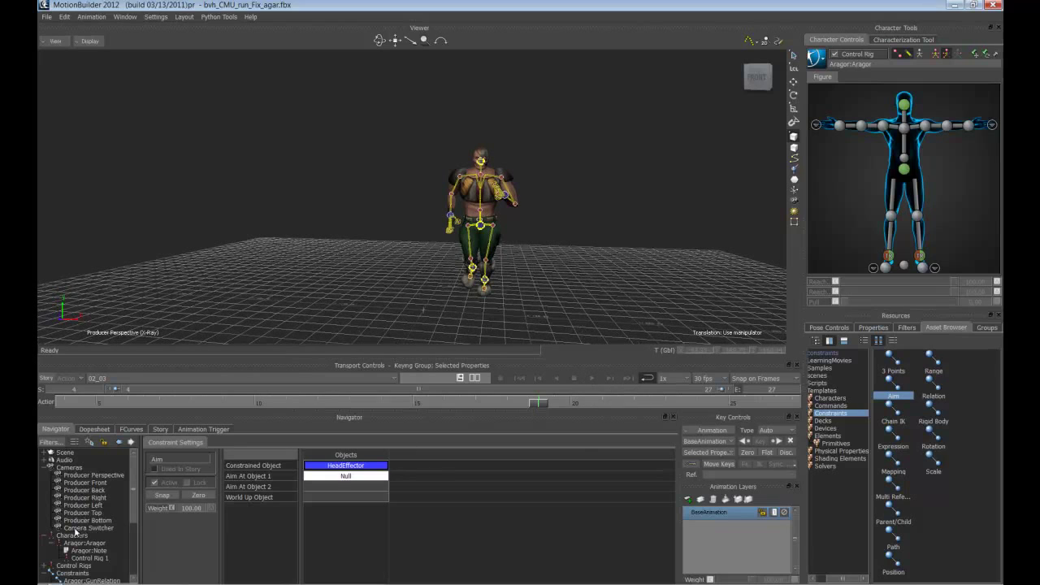
Delete the Aim constraint from the scene's Constraints, accepting removal although objects use it, and return the viewer to normal display.
left_click(51, 468)
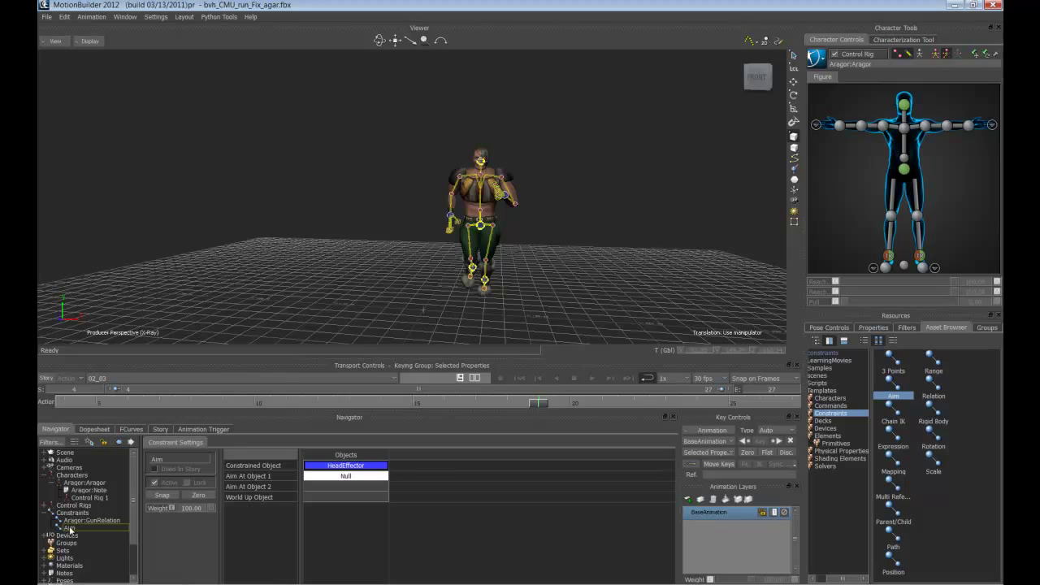
left_click(69, 528)
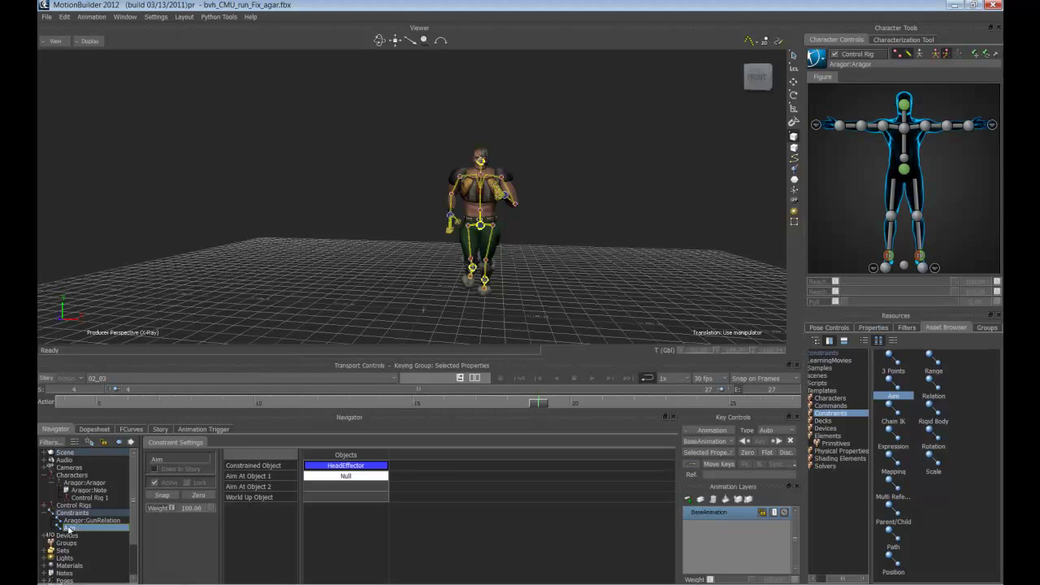
right_click(70, 528)
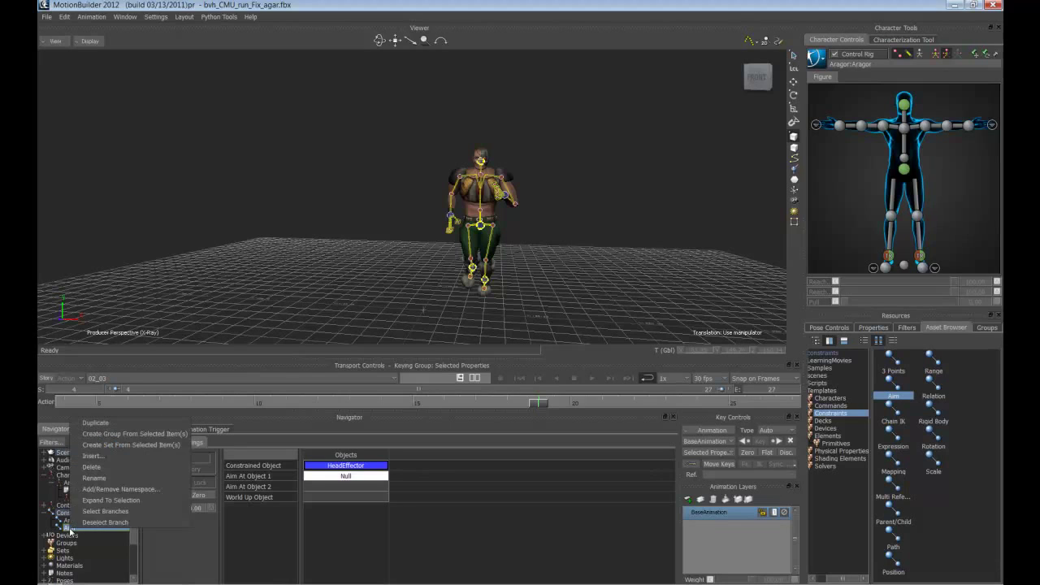
left_click(93, 476)
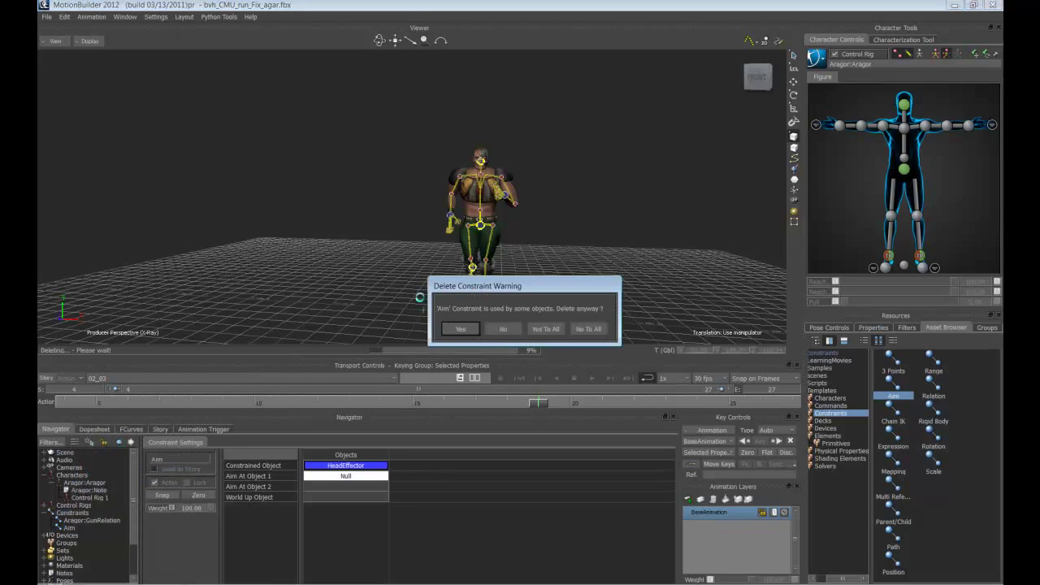
left_click(557, 329)
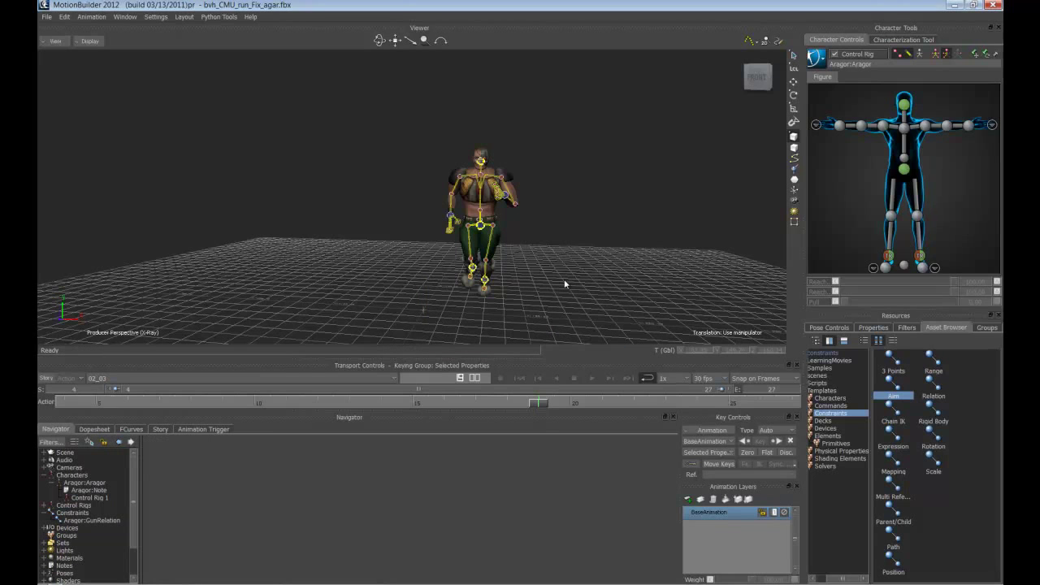
key("ctrl+a")
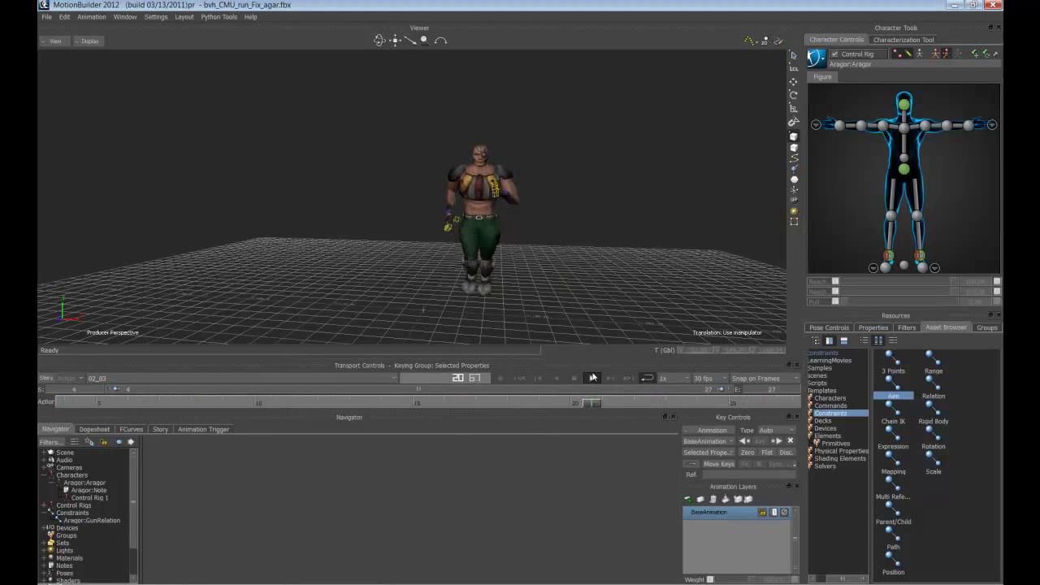